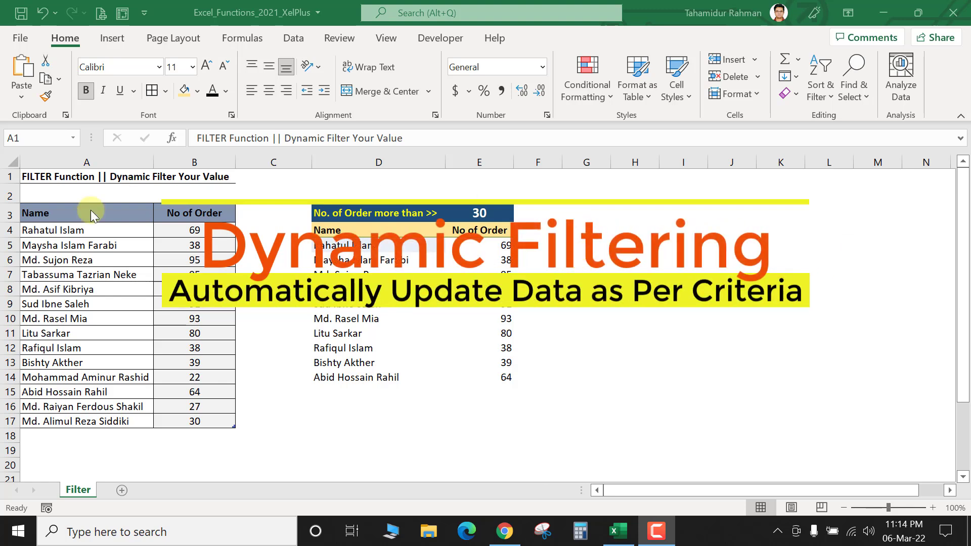
# Step: Review the names and No of Order counts in the source table
pyautogui.moveTo(65, 214); pyautogui.dragTo(195, 417)
pyautogui.click(171, 255)
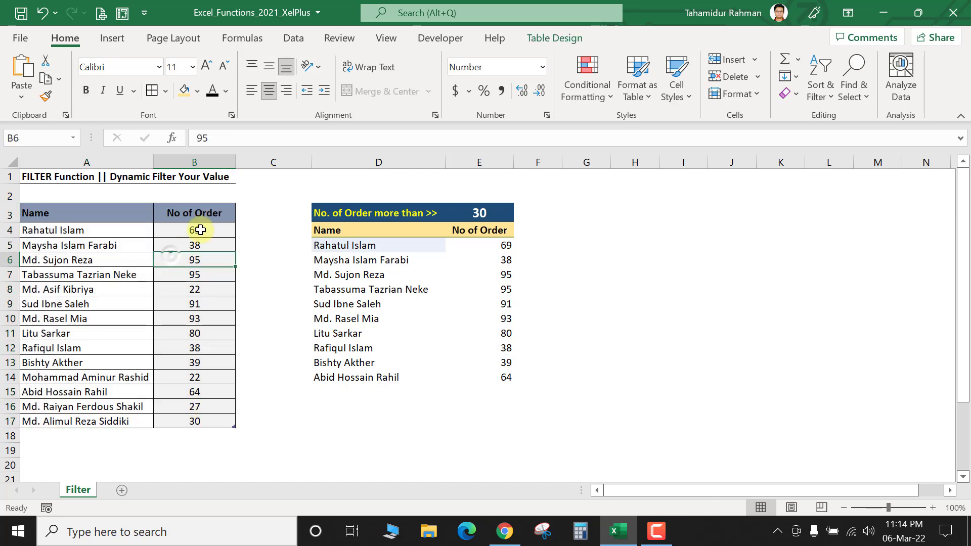
pyautogui.click(113, 230)
pyautogui.click(114, 260)
pyautogui.moveTo(213, 231); pyautogui.dragTo(211, 321)
pyautogui.click(205, 292)
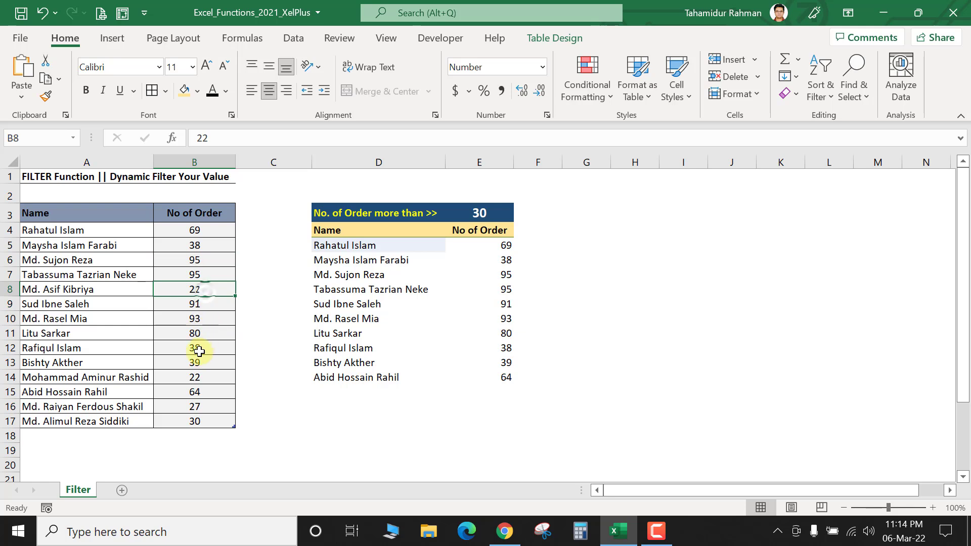
pyautogui.click(212, 215)
pyautogui.moveTo(216, 230); pyautogui.dragTo(211, 422)
# Step: Set the threshold in E3 to 50 and check row 16 against the filtered list
pyautogui.click(481, 214)
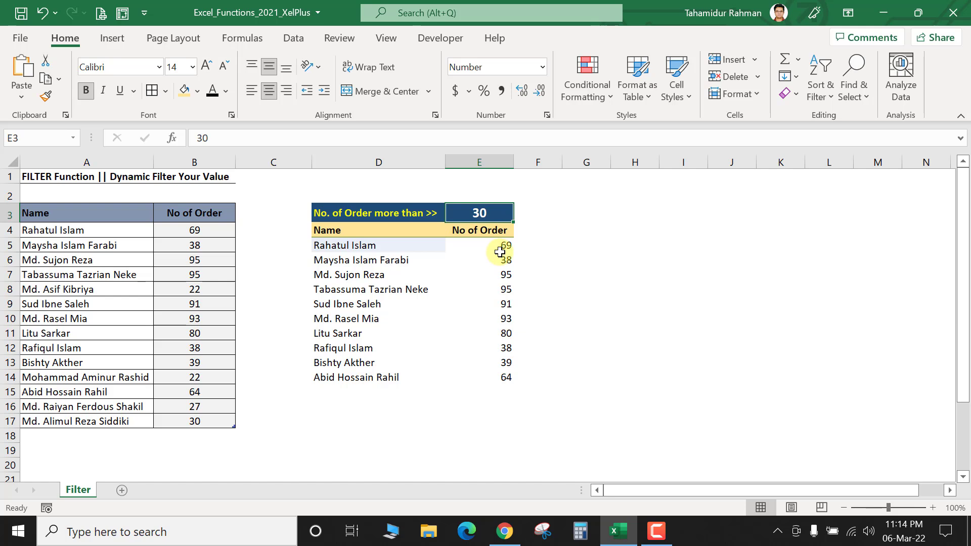
pyautogui.write('50')
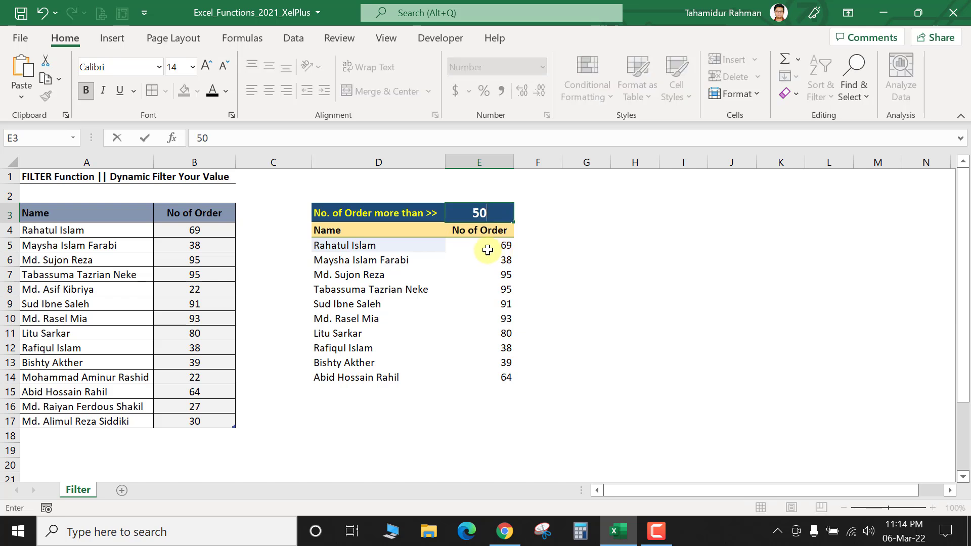
pyautogui.press('Return')
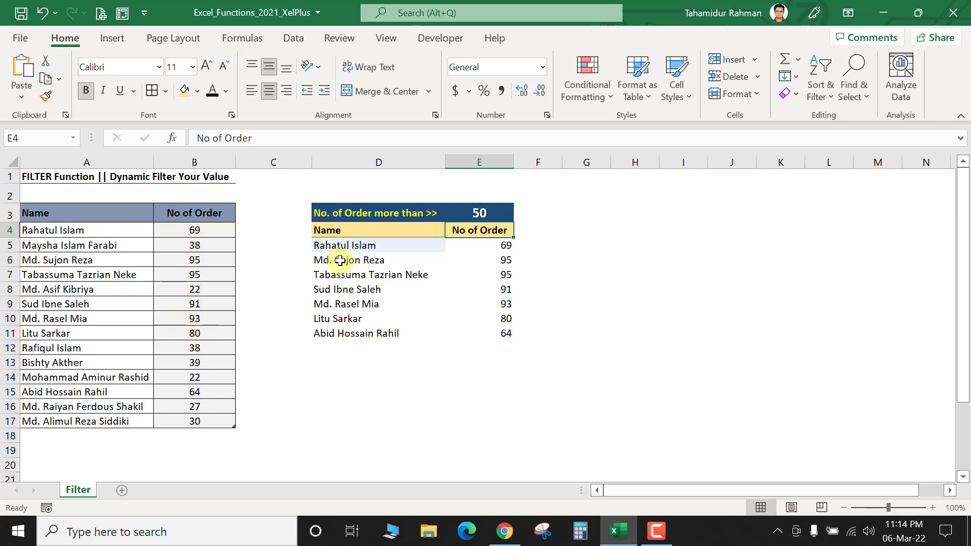
pyautogui.click(200, 406)
pyautogui.click(84, 406)
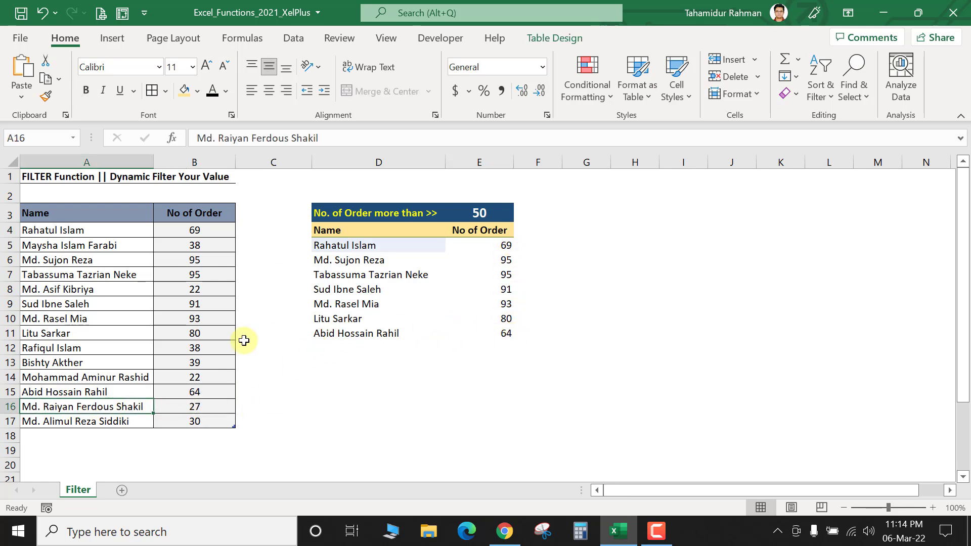
pyautogui.click(478, 213)
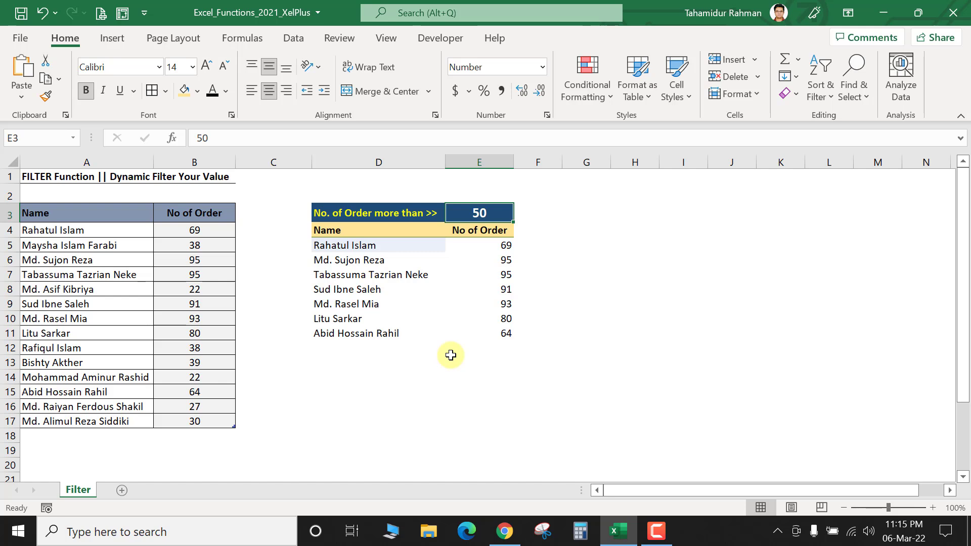
# Step: Enter 80 as the threshold in E3 and check the first filtered result in D5
pyautogui.write('8')
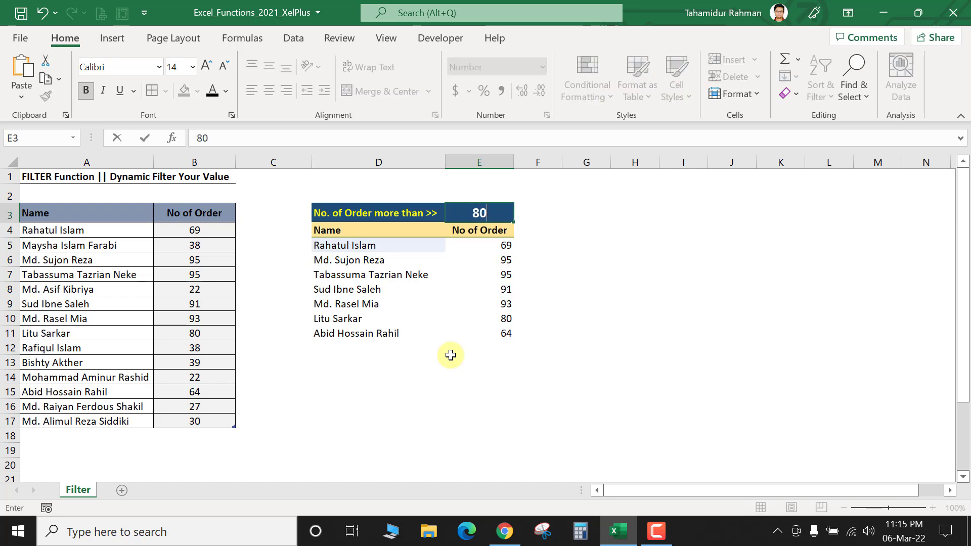
pyautogui.press('Return')
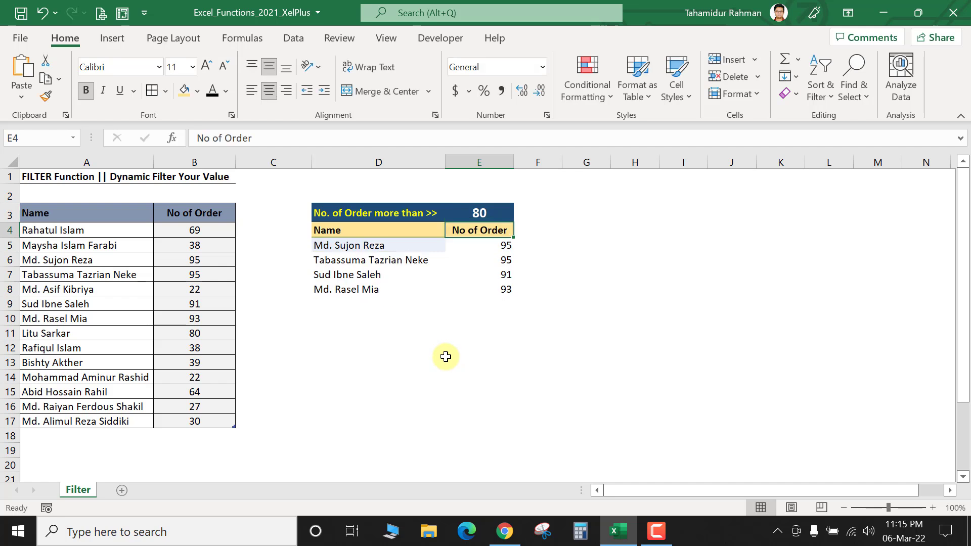
pyautogui.click(331, 244)
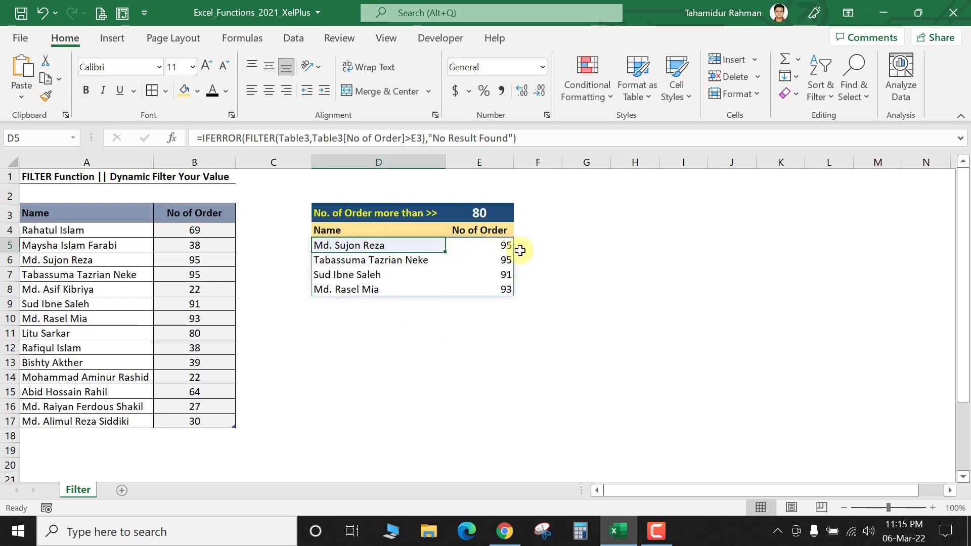
# Step: Check the result against source row A6:B6, B11's 80 orders and the FILTER formula in D5
pyautogui.click(71, 303)
pyautogui.moveTo(76, 260); pyautogui.dragTo(218, 260)
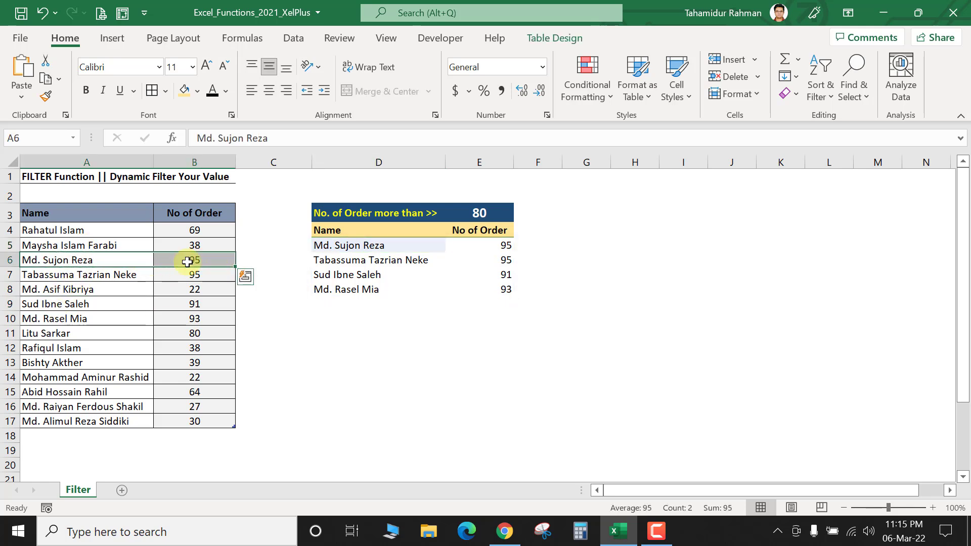
pyautogui.click(519, 274)
pyautogui.click(504, 288)
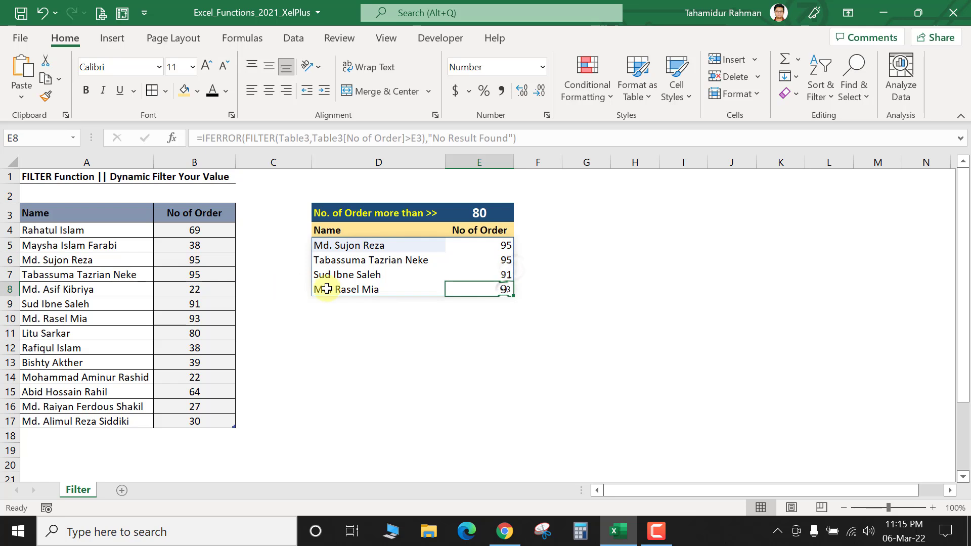
pyautogui.click(475, 212)
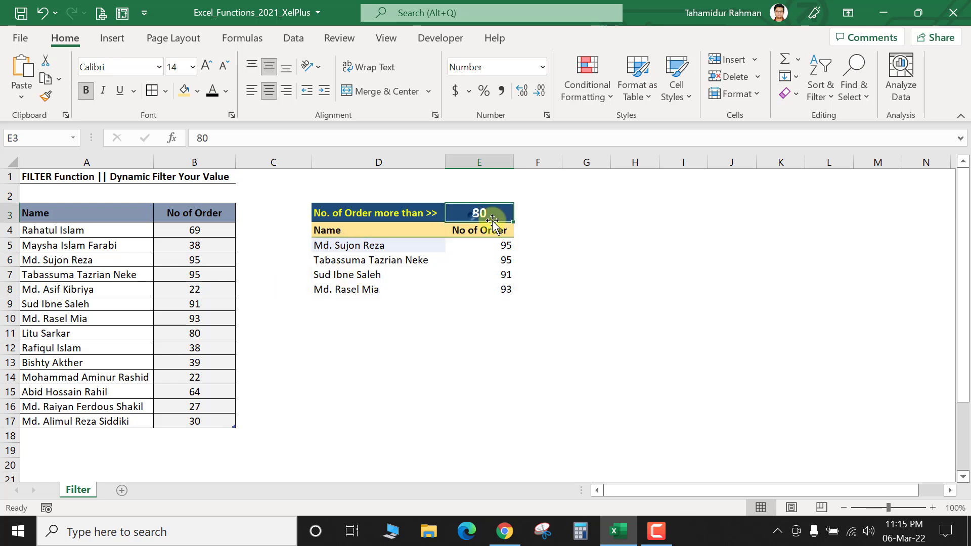
pyautogui.click(197, 334)
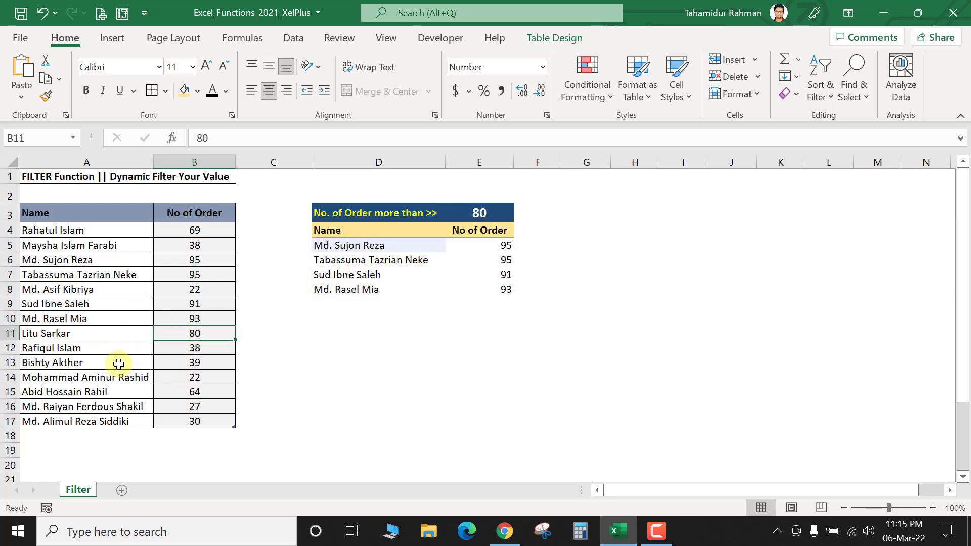
pyautogui.click(328, 249)
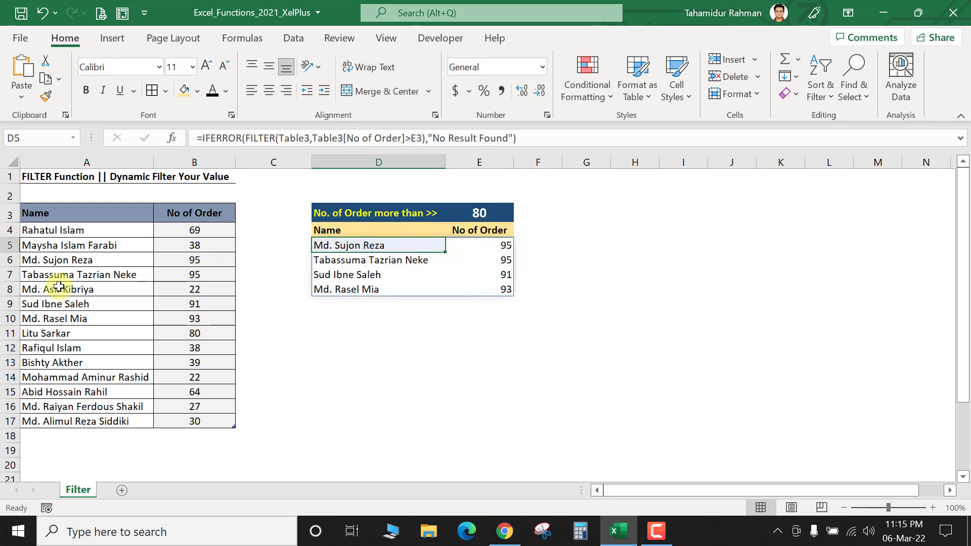
pyautogui.click(57, 262)
pyautogui.click(204, 260)
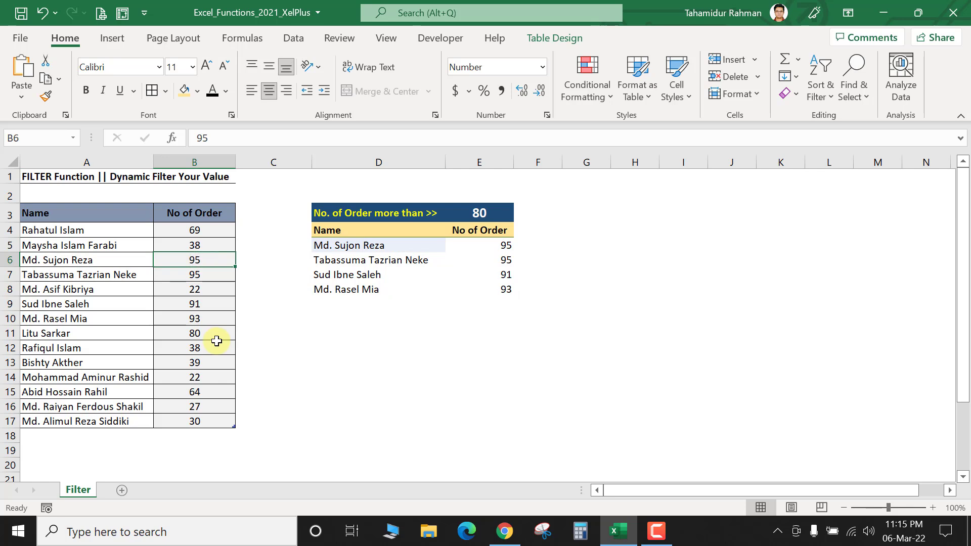
# Step: Change B6 to 40 orders and B16 to 85 orders
pyautogui.write('40')
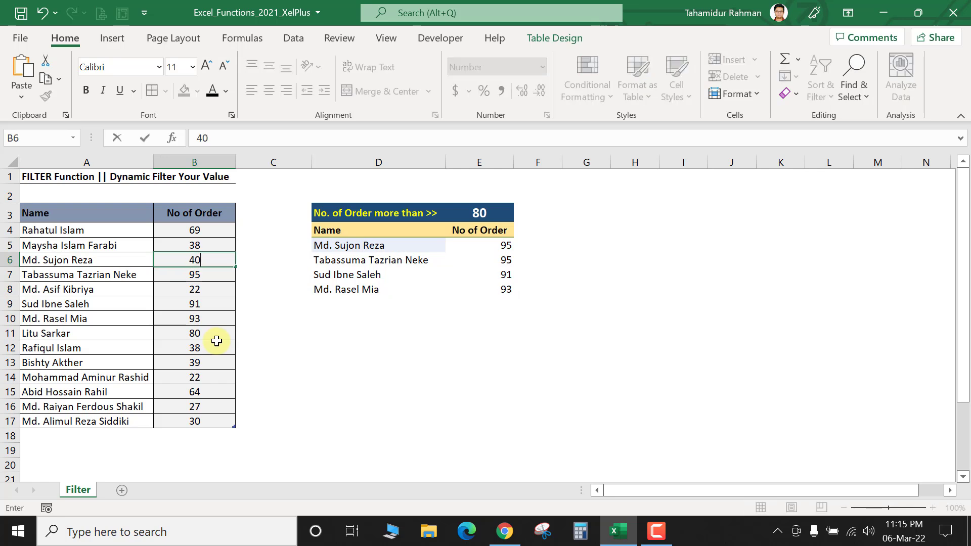
pyautogui.press('Return')
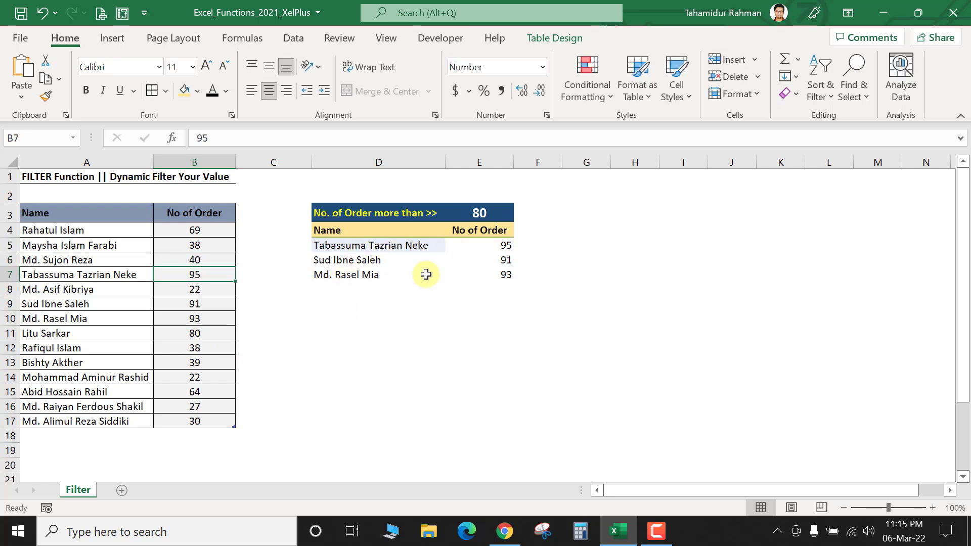
pyautogui.click(200, 407)
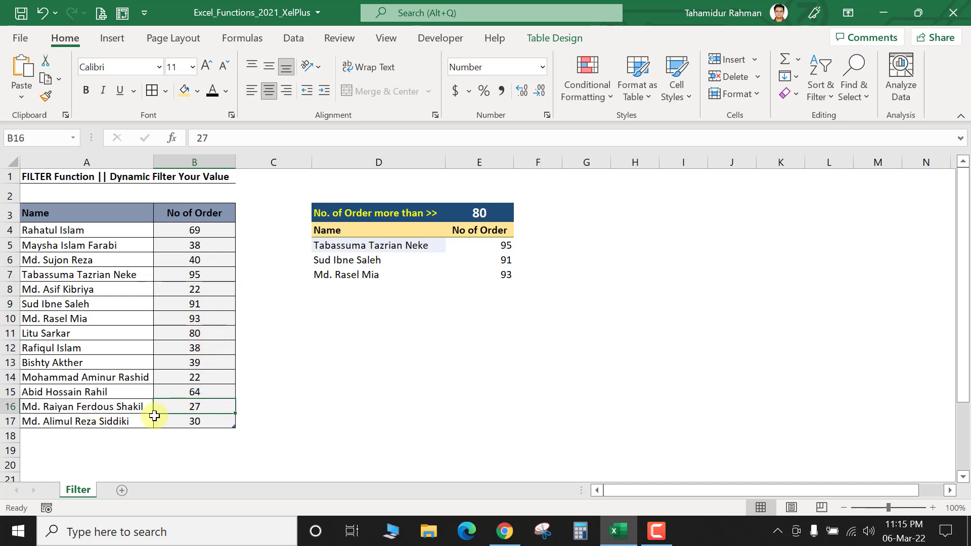
pyautogui.write('85')
pyautogui.press('Return')
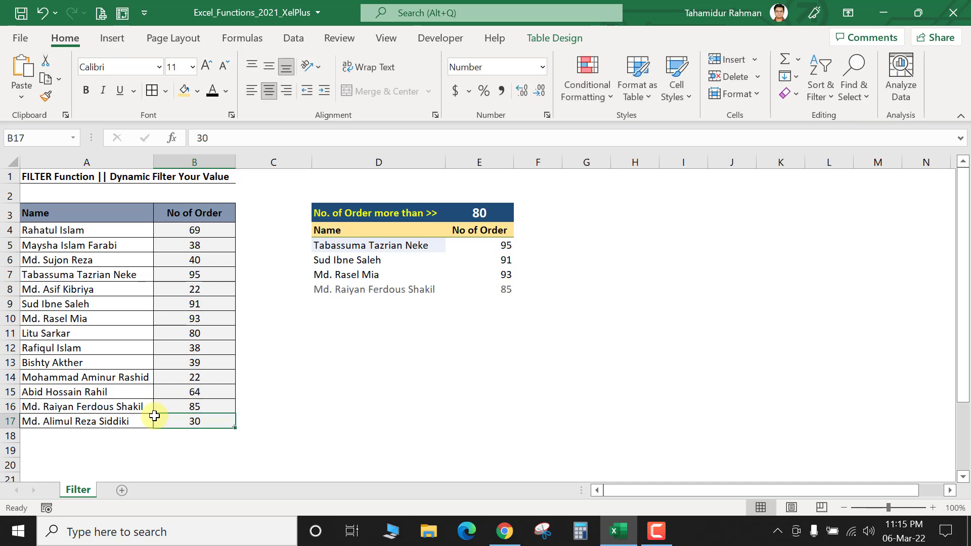
pyautogui.click(508, 288)
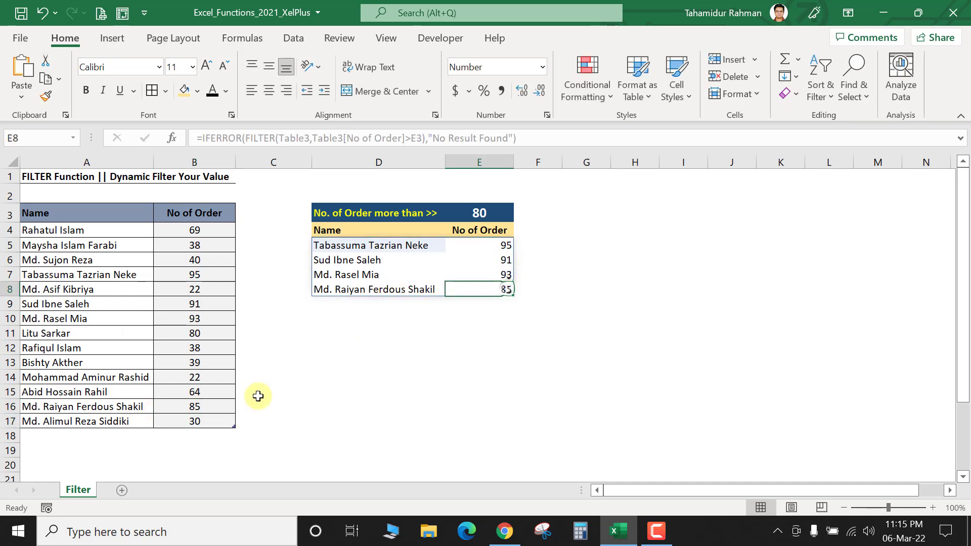
# Step: Add a new name in row 18 with 99 orders and check it in the filtered list
pyautogui.click(49, 437)
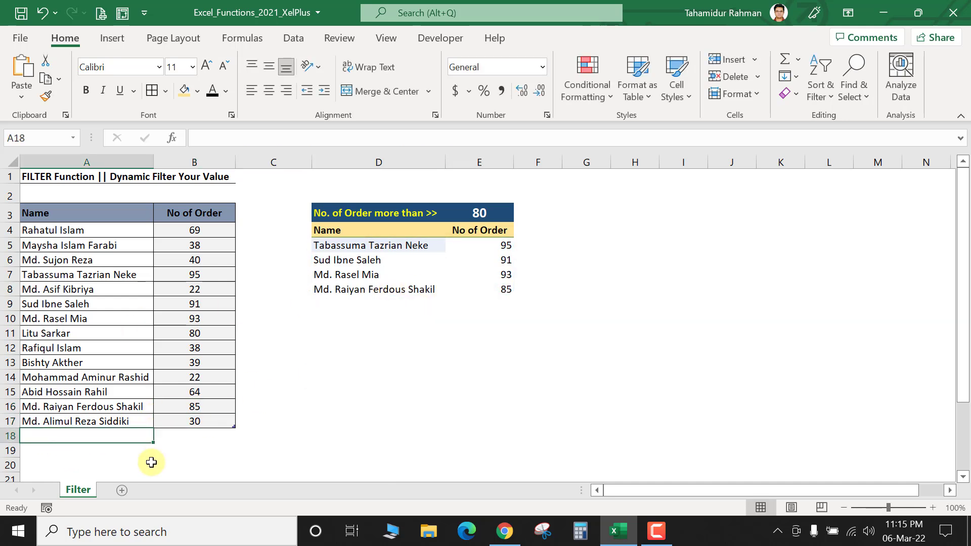
pyautogui.write('Tahamid')
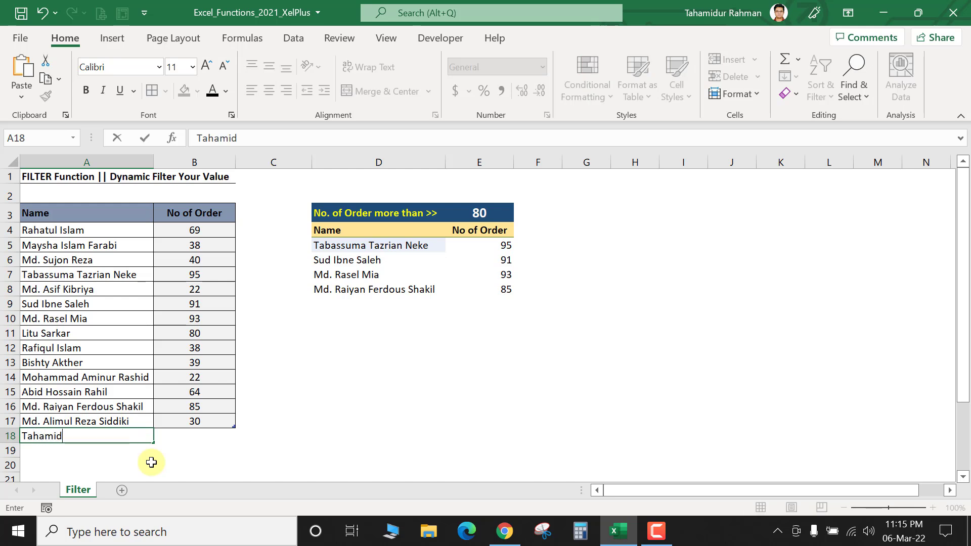
pyautogui.press('Tab')
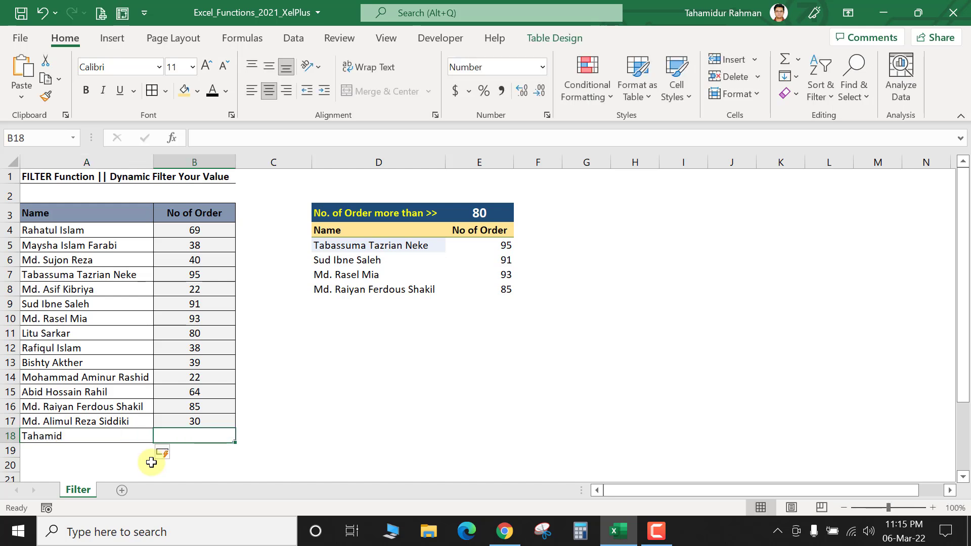
pyautogui.write('99')
pyautogui.press('Return')
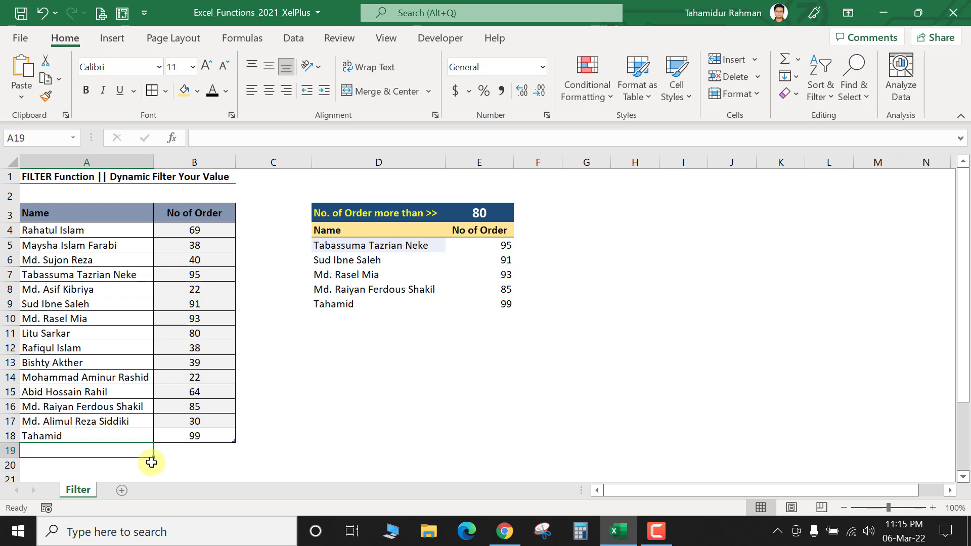
pyautogui.click(344, 305)
pyautogui.click(482, 305)
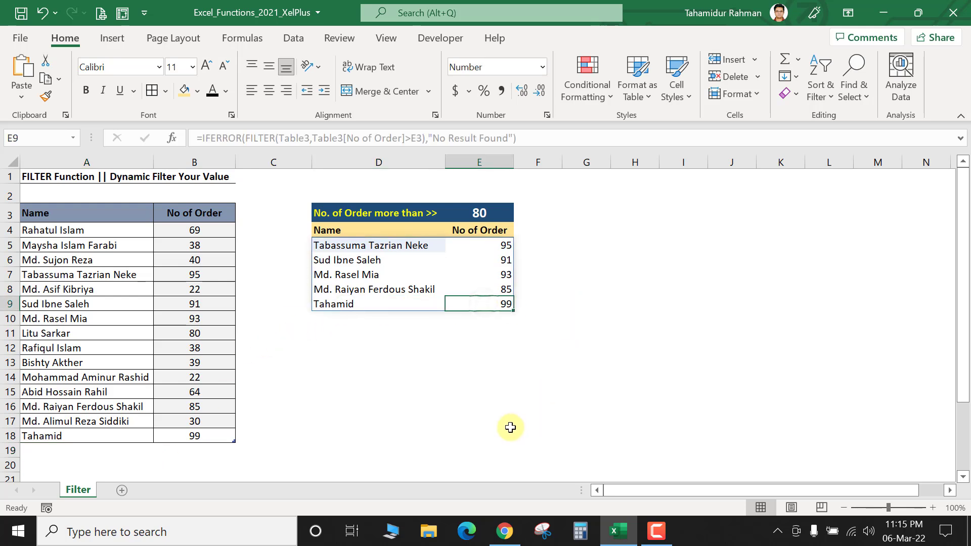
# Step: Change the new entry's order count in B18 to 40
pyautogui.click(200, 437)
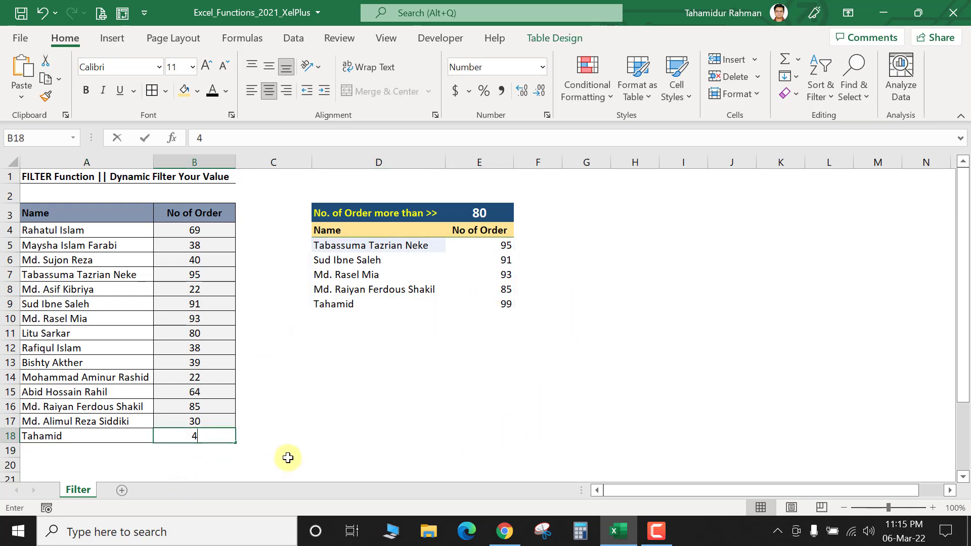
pyautogui.press('BackSpace')
pyautogui.press('BackSpace')
pyautogui.write('40')
pyautogui.press('Return')
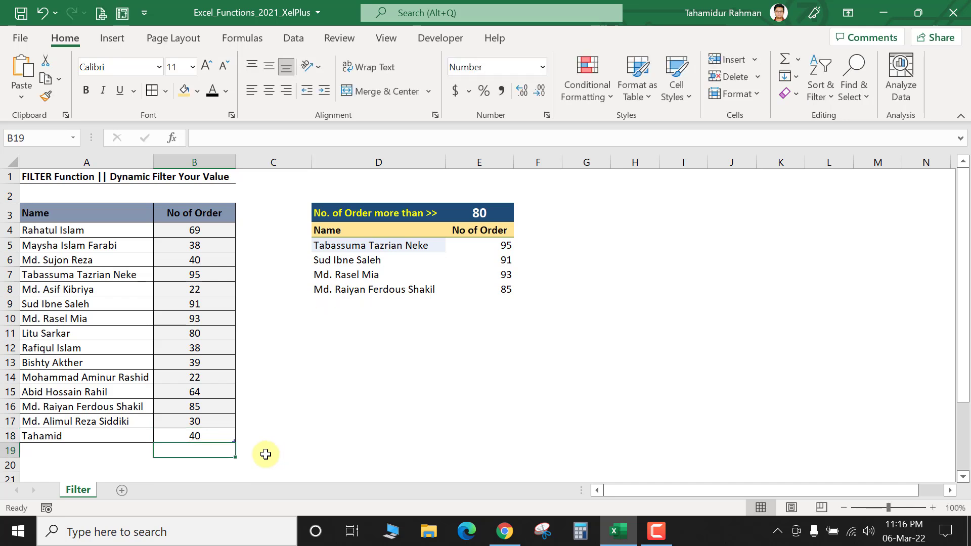
pyautogui.click(465, 219)
# Step: Reset the E3 threshold to 30 and delete the spilled results in D5:E15
pyautogui.write('30')
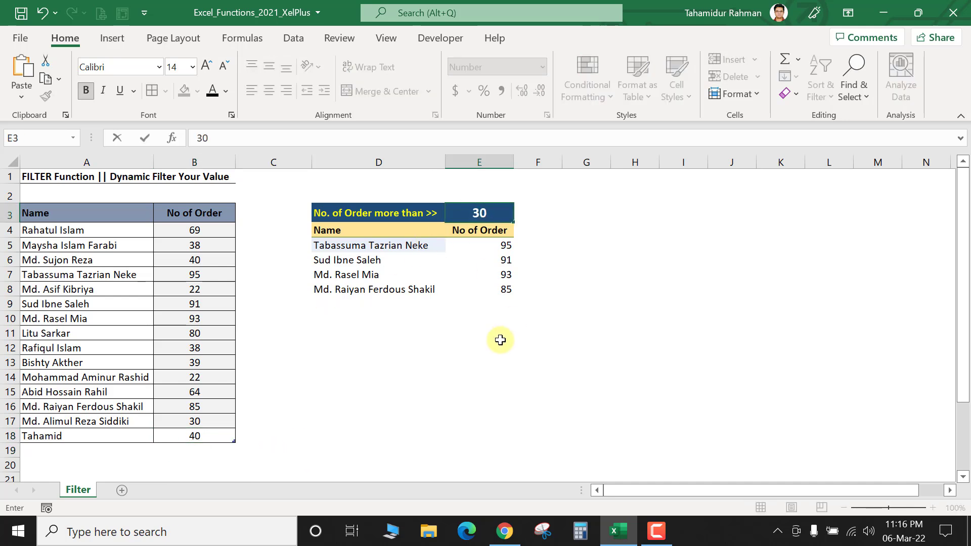
pyautogui.press('Return')
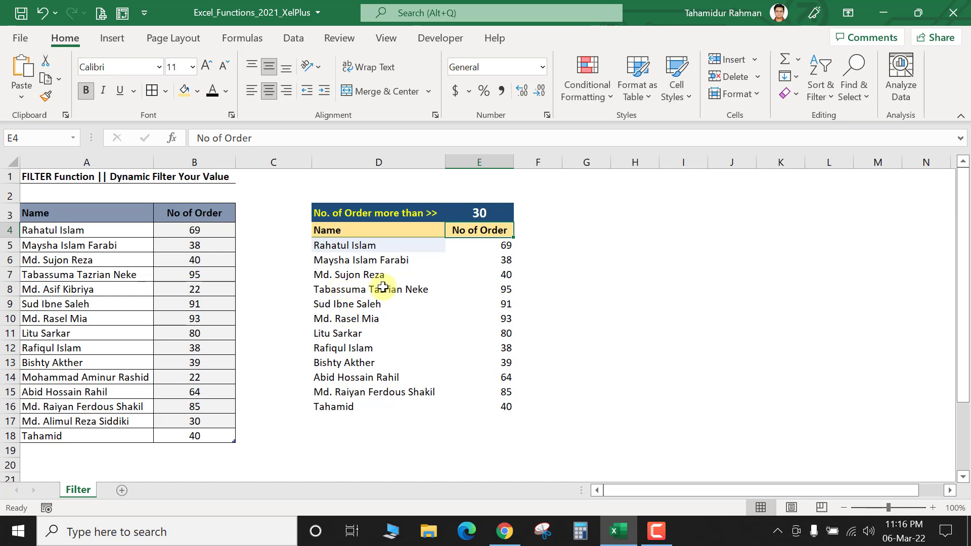
pyautogui.moveTo(340, 252); pyautogui.dragTo(498, 411)
pyautogui.press('Delete')
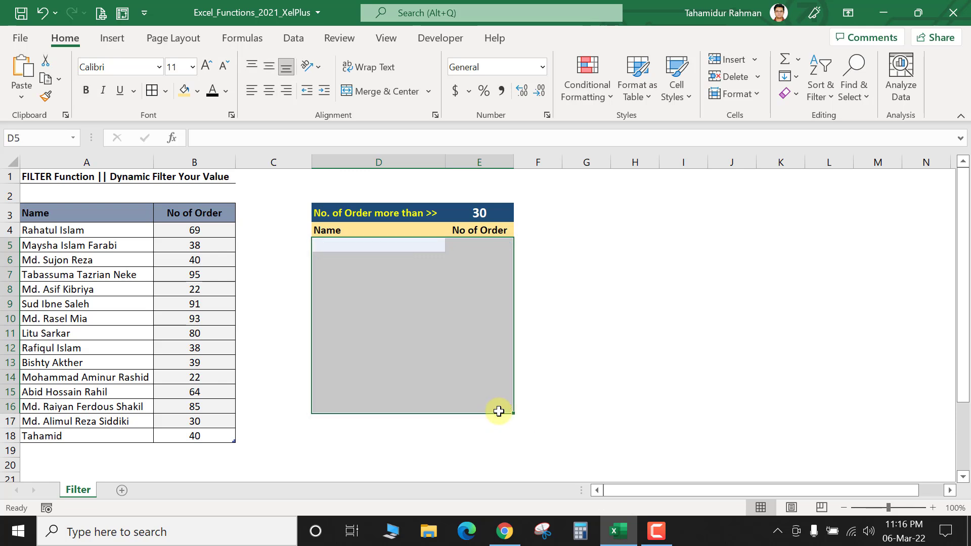
pyautogui.click(638, 336)
pyautogui.click(369, 248)
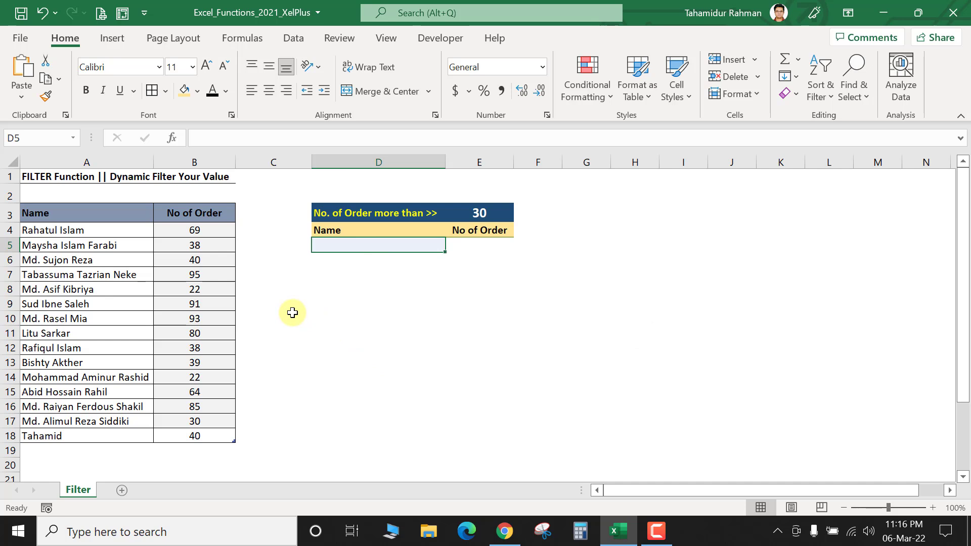
# Step: Enter =FILTER(Table3,Table3[No of Order]>E3) in D5 to list twelve names above 30 orders
pyautogui.write('=')
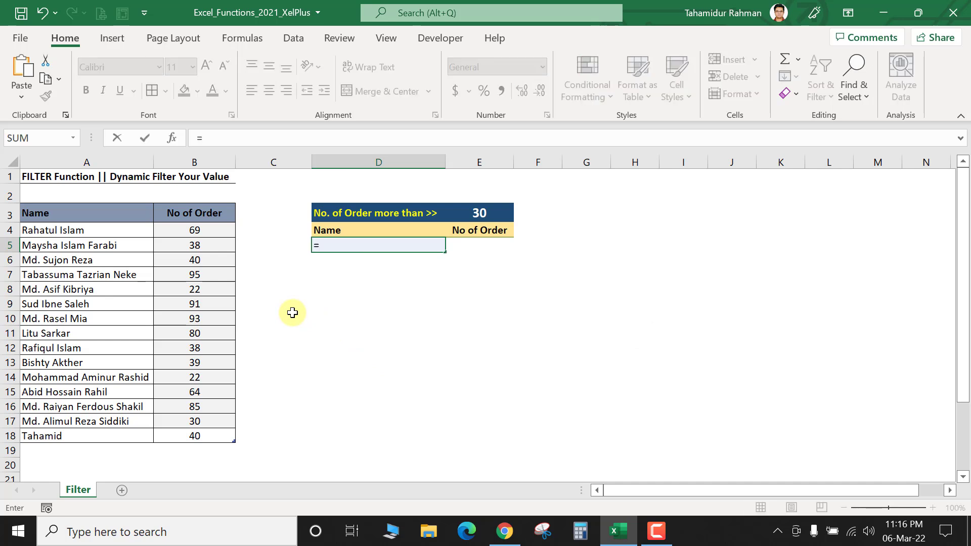
pyautogui.write('filter')
pyautogui.press('Tab')
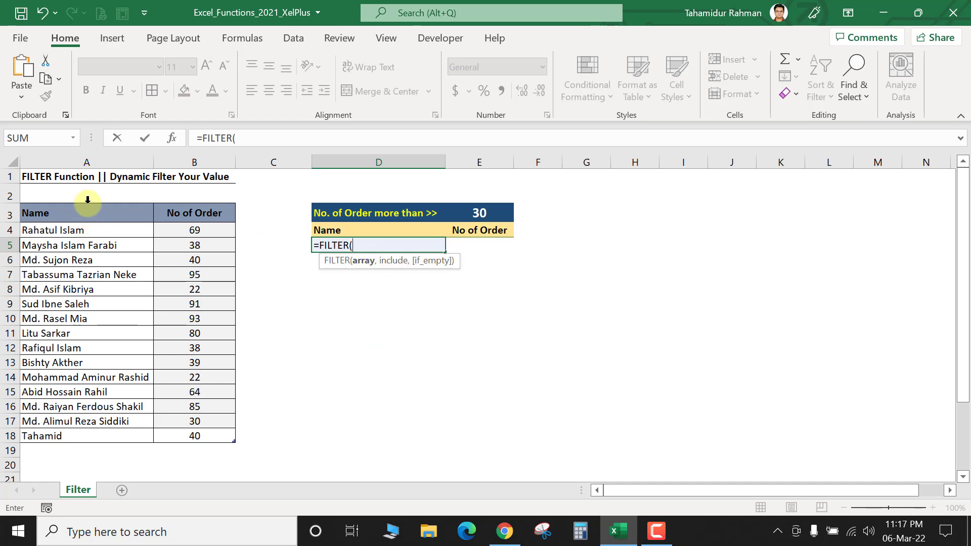
pyautogui.moveTo(86, 203); pyautogui.dragTo(194, 207)
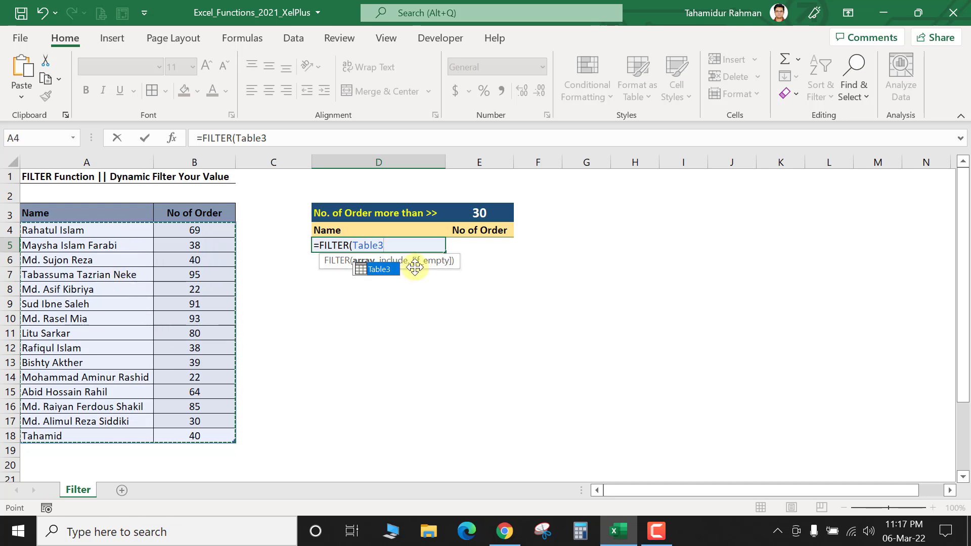
pyautogui.write(',')
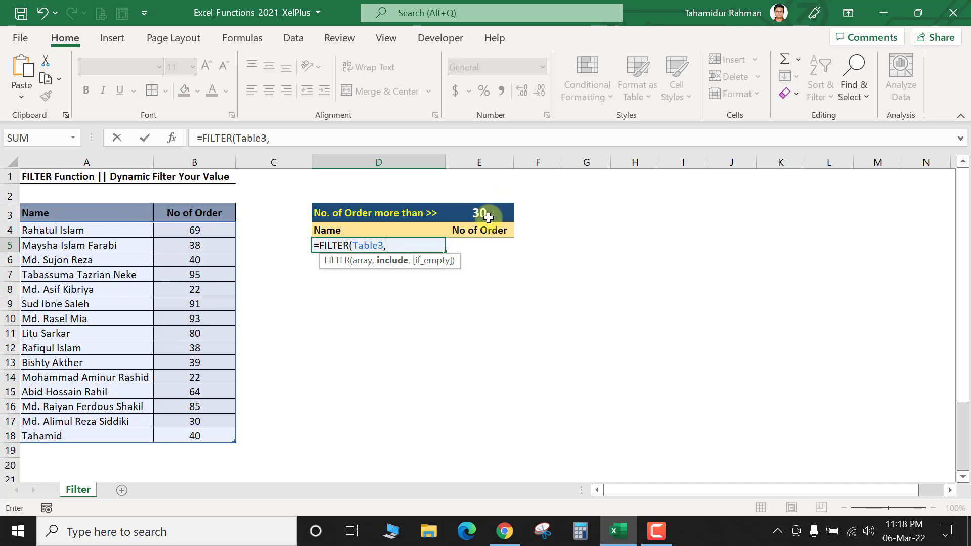
pyautogui.click(188, 200)
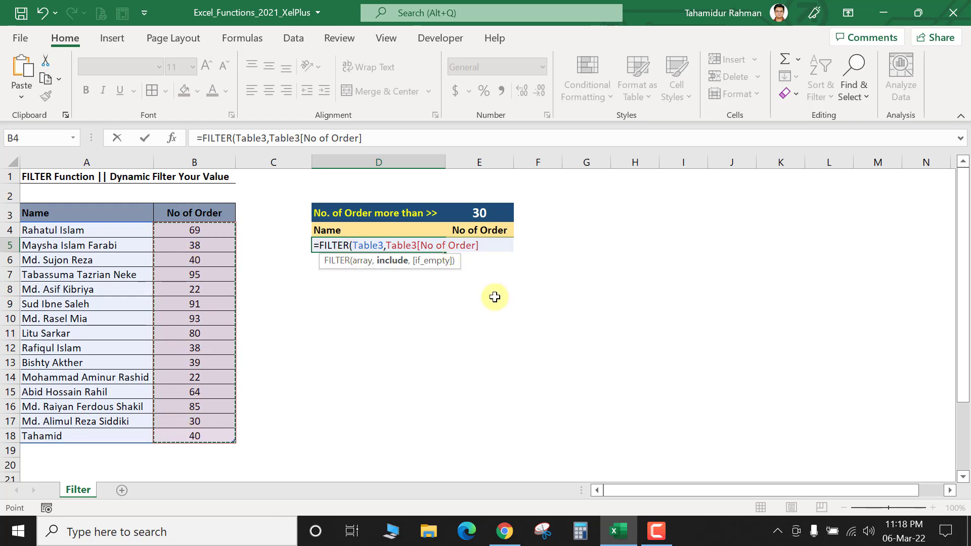
pyautogui.write('>')
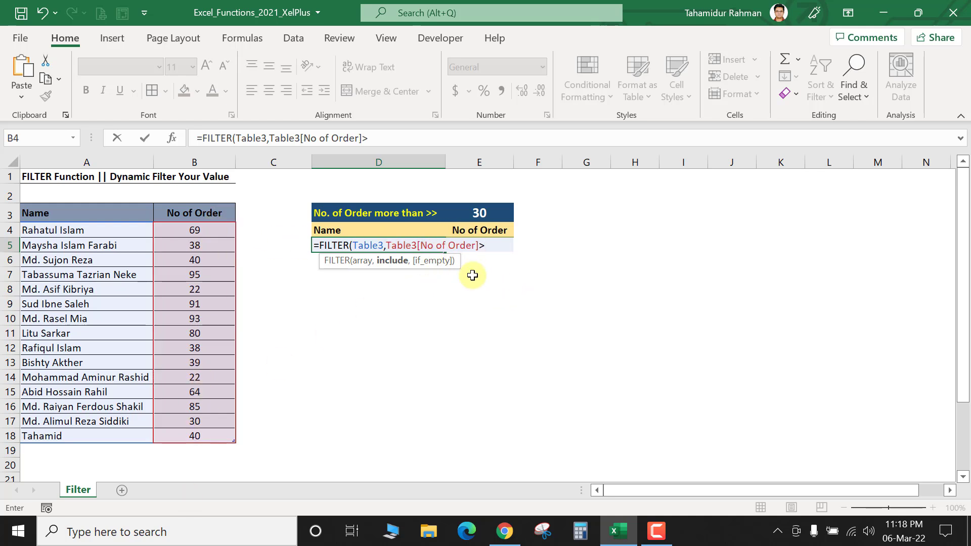
pyautogui.click(480, 211)
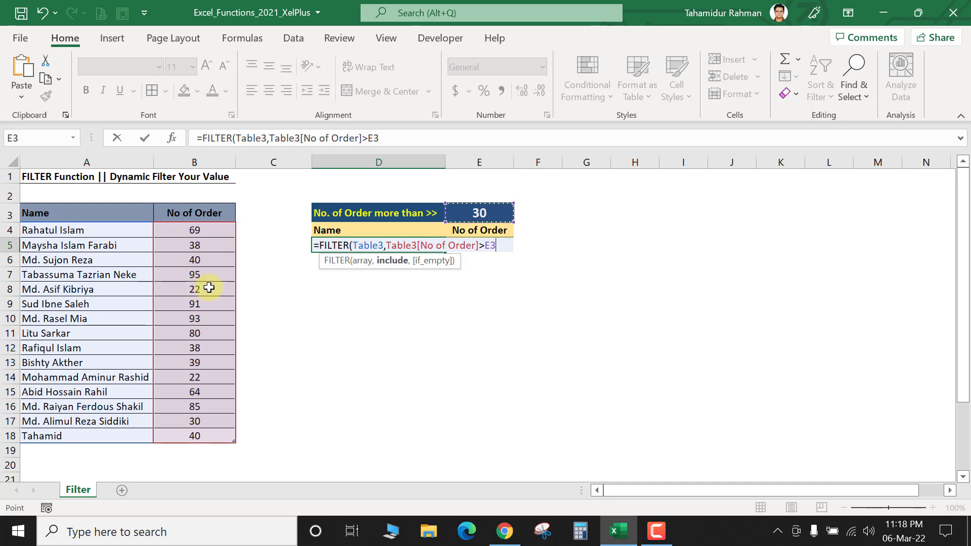
pyautogui.click(503, 247)
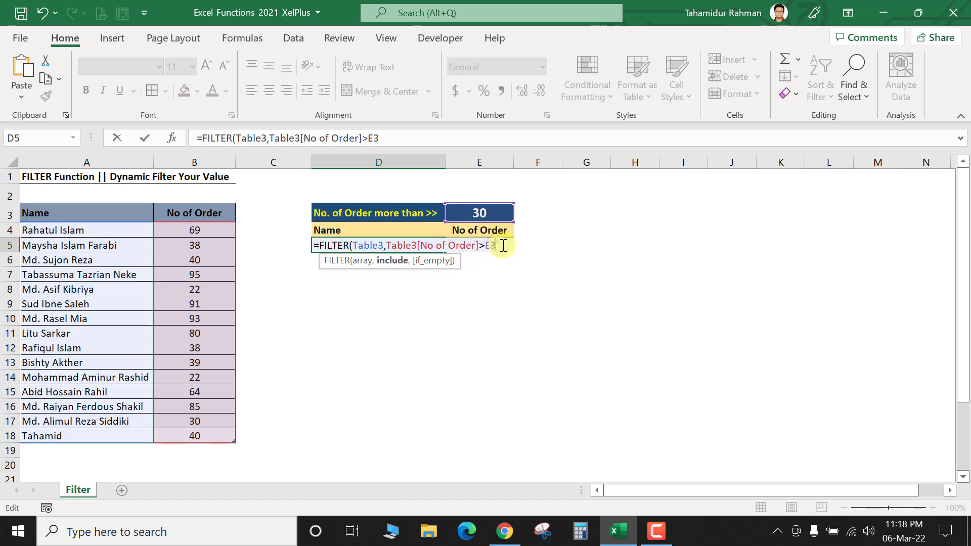
pyautogui.write(')')
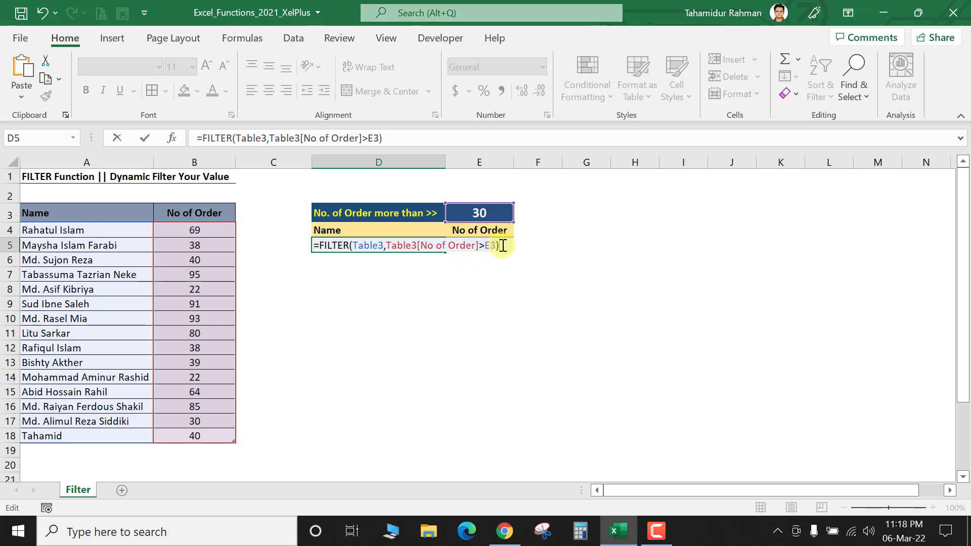
pyautogui.press('Return')
pyautogui.click(470, 213)
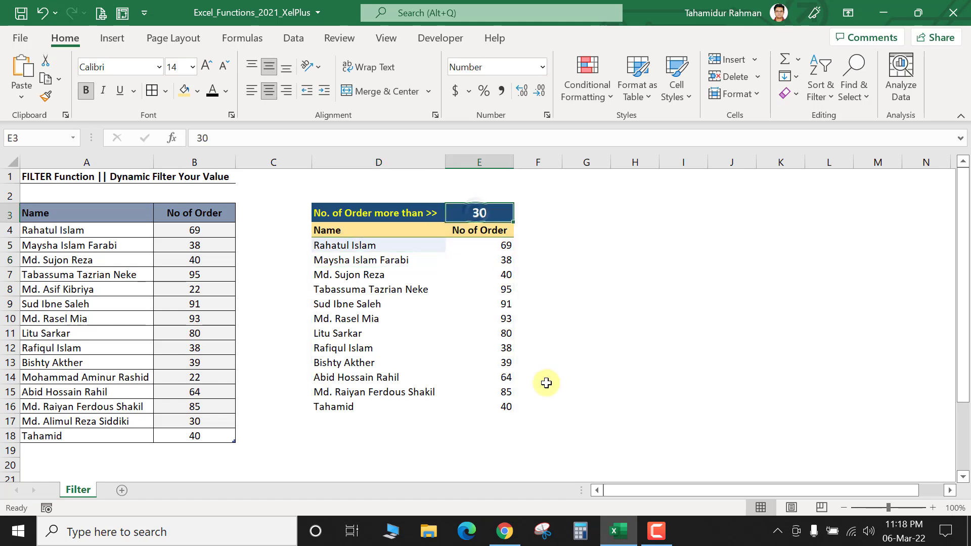
# Step: Change the threshold in E3 to 70, then to 80
pyautogui.write('70')
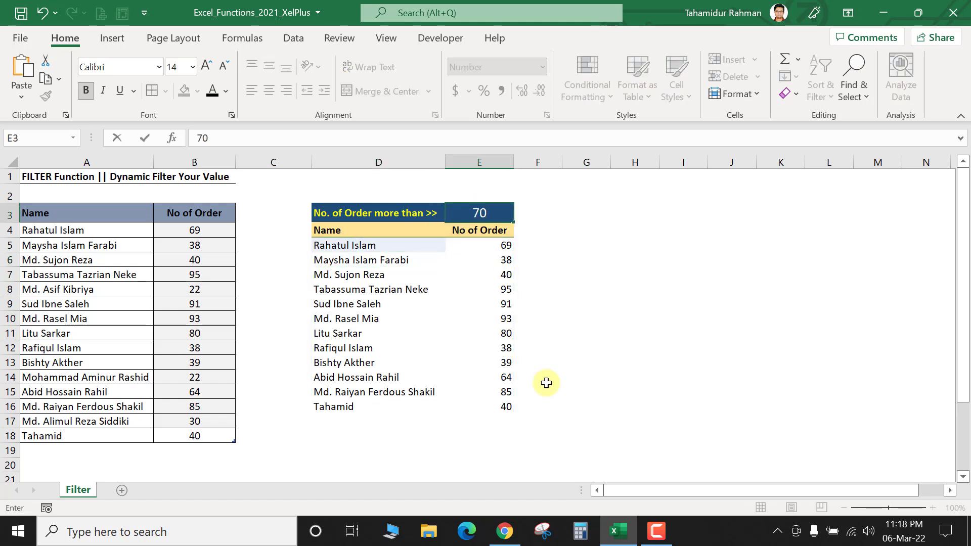
pyautogui.press('Return')
pyautogui.click(480, 213)
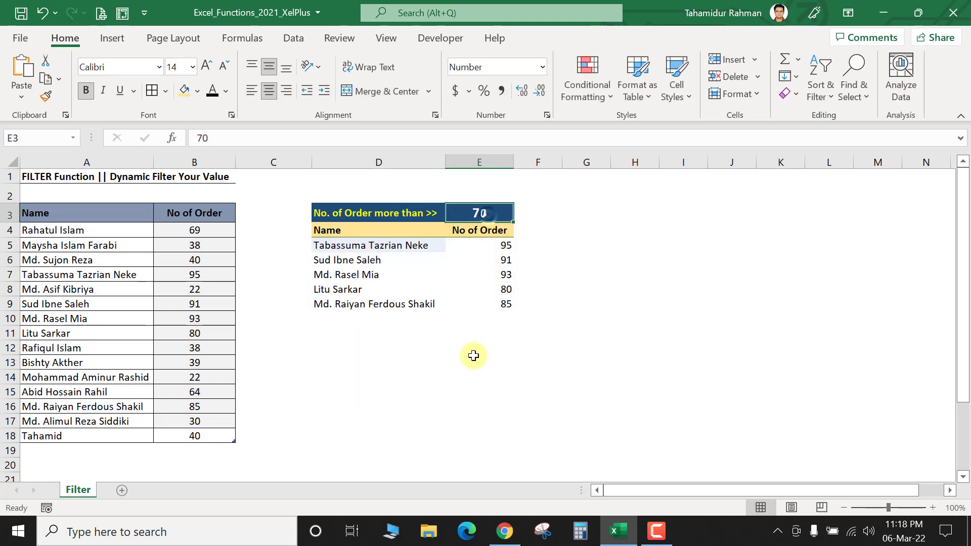
pyautogui.write('80')
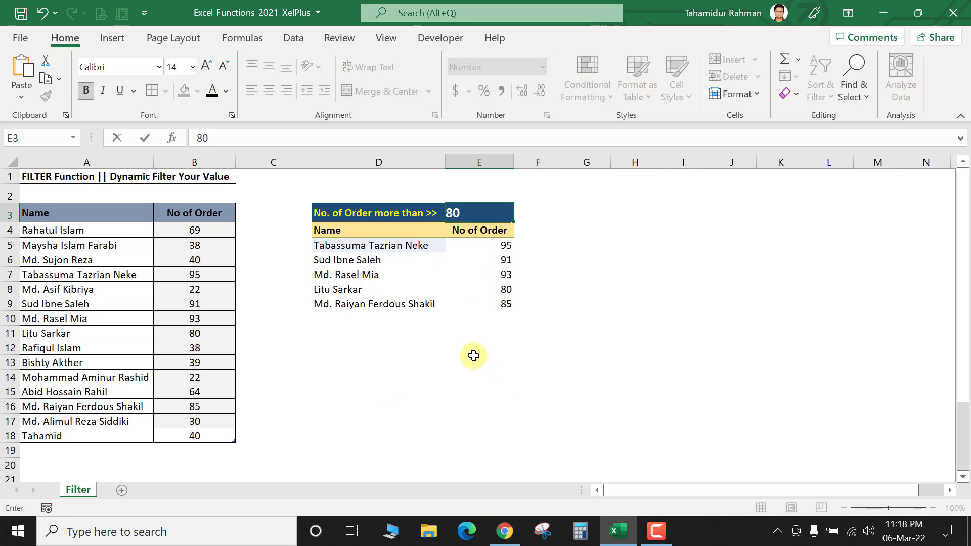
pyautogui.press('Return')
# Step: Relabel D3 from 'more than >>' to 'No. of Order equal'
pyautogui.click(392, 210)
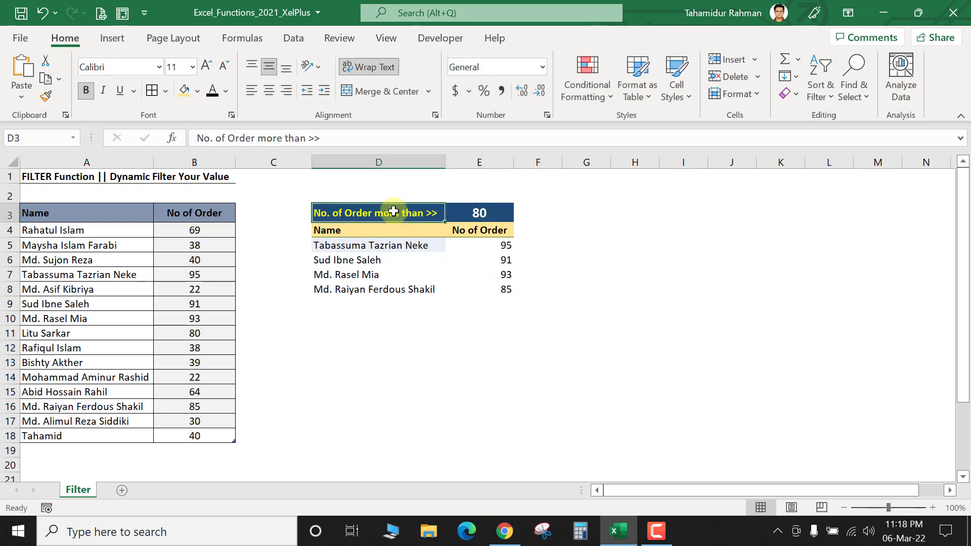
pyautogui.click(440, 254)
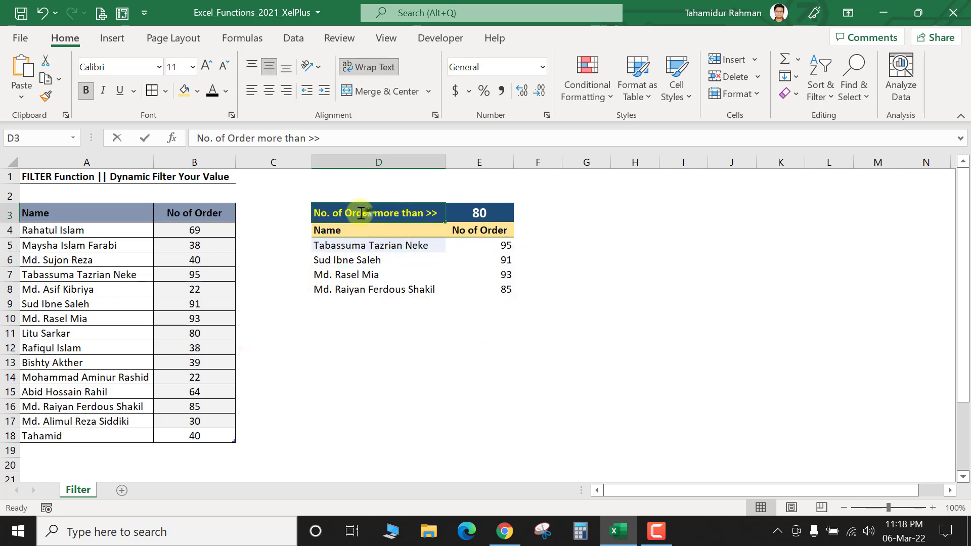
pyautogui.doubleClick(376, 212)
pyautogui.moveTo(376, 213); pyautogui.dragTo(439, 212)
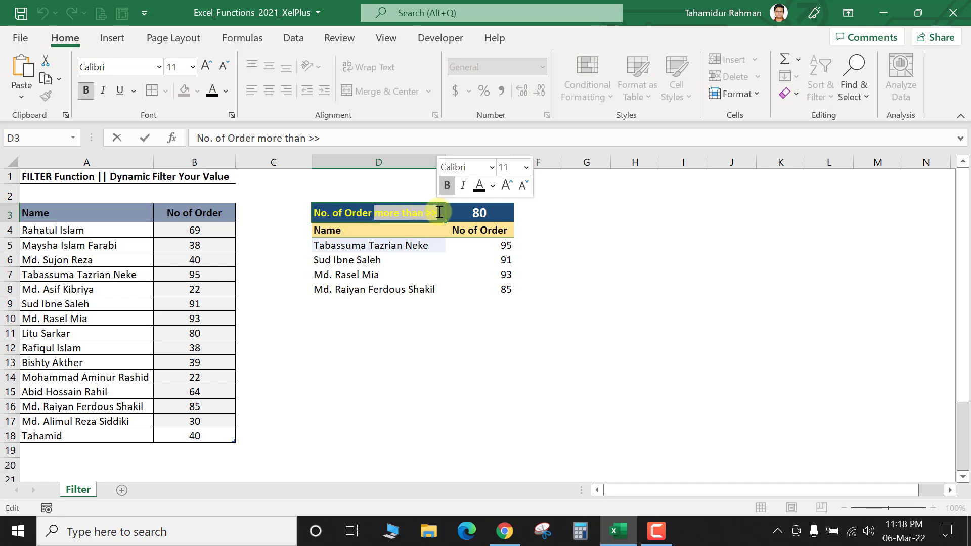
pyautogui.write('e')
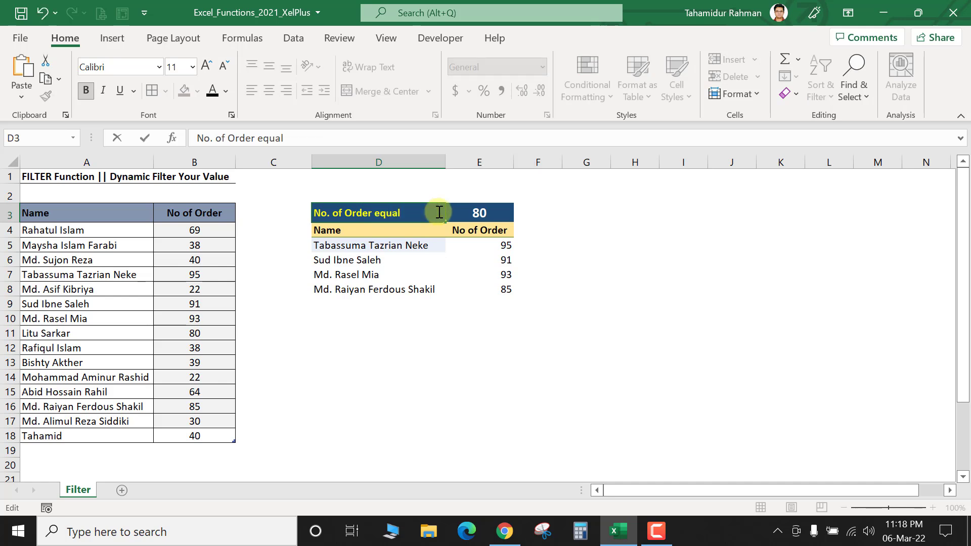
pyautogui.click(342, 246)
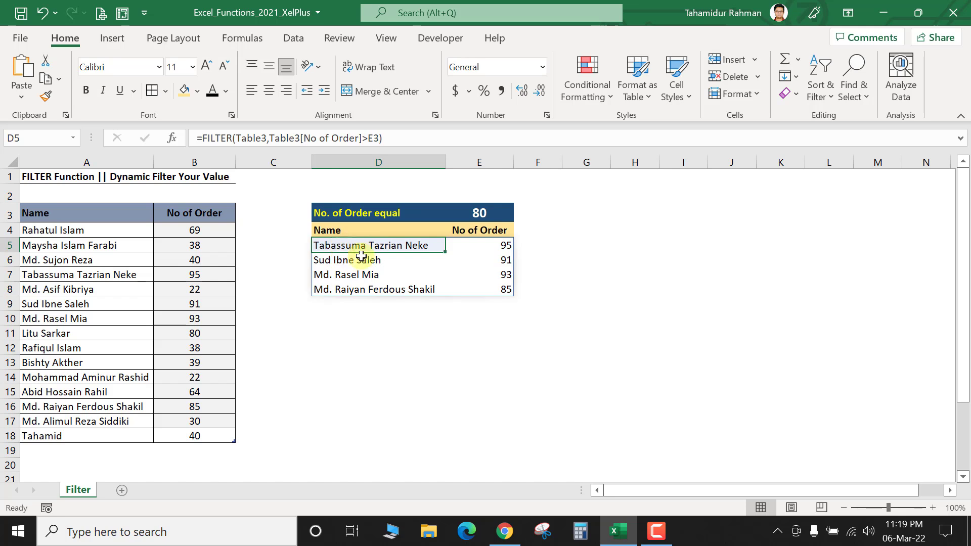
# Step: Change D5's FILTER comparison from > to =, leaving the single name with exactly 80 orders
pyautogui.click(362, 138)
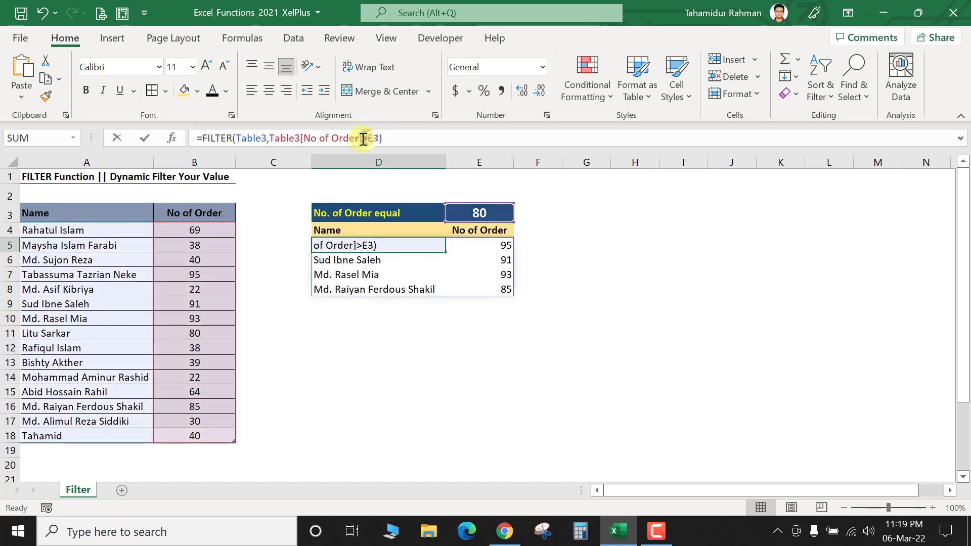
pyautogui.doubleClick(362, 139)
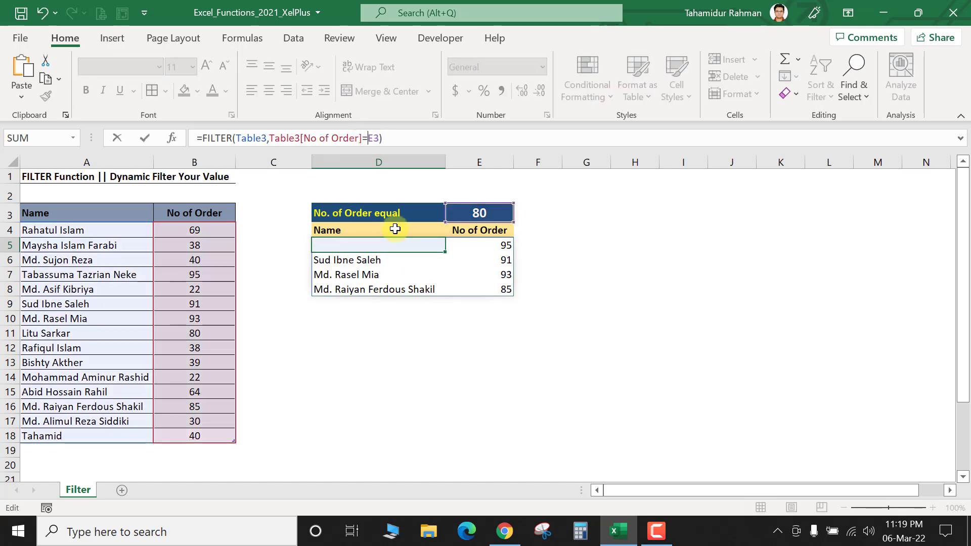
pyautogui.write('=')
pyautogui.press('Return')
pyautogui.click(476, 213)
pyautogui.click(479, 245)
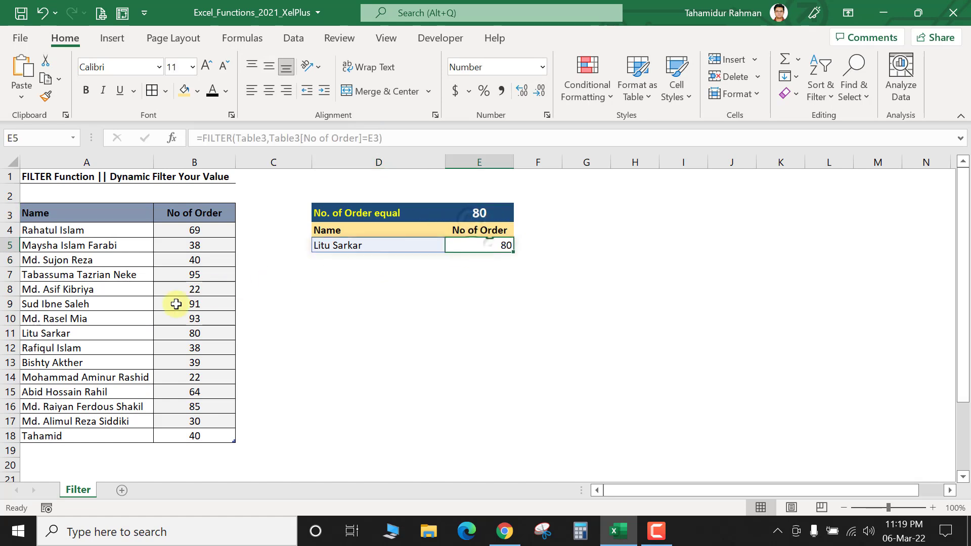
pyautogui.click(503, 215)
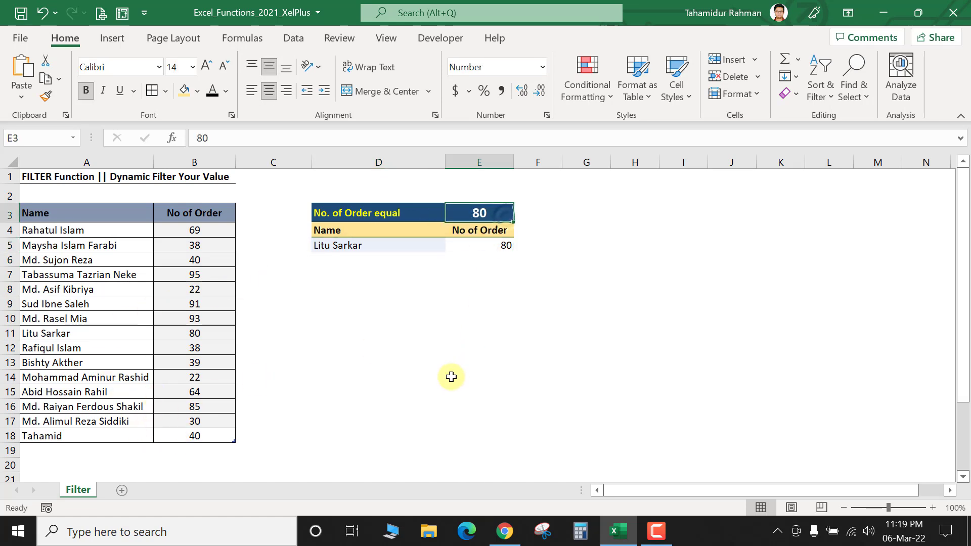
# Step: Set the E3 criterion to 22 and mark the matching rows 8 and 14
pyautogui.write('22')
pyautogui.press('Return')
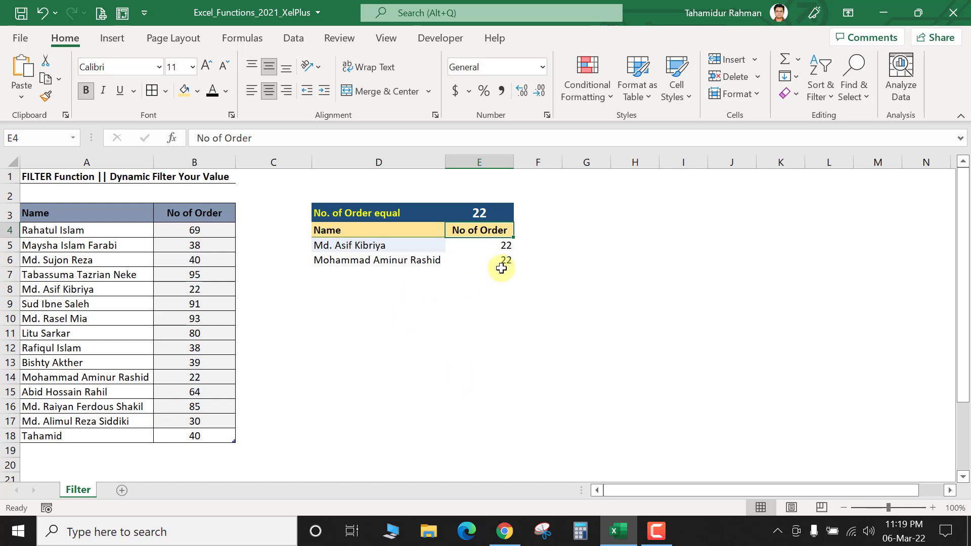
pyautogui.moveTo(502, 248); pyautogui.dragTo(497, 267)
pyautogui.click(195, 288)
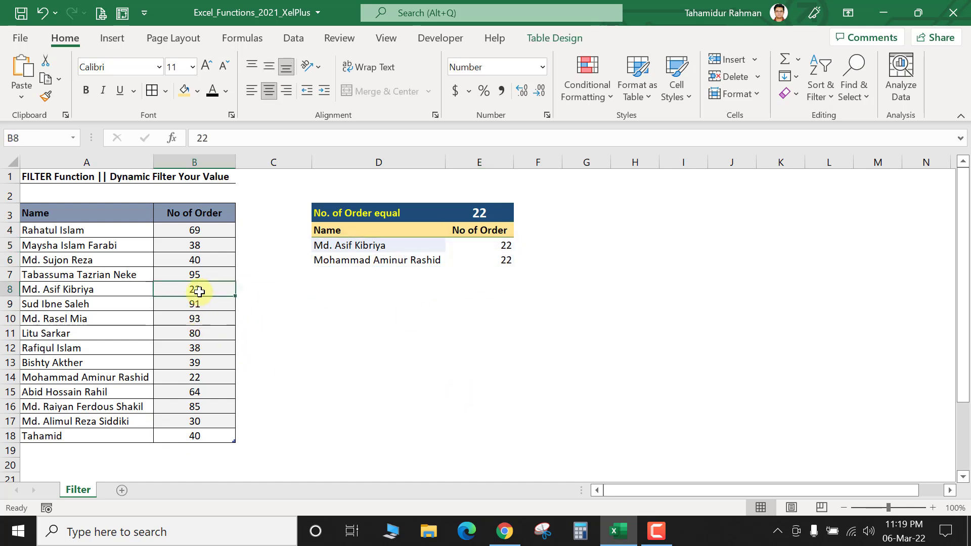
pyautogui.click(8, 289)
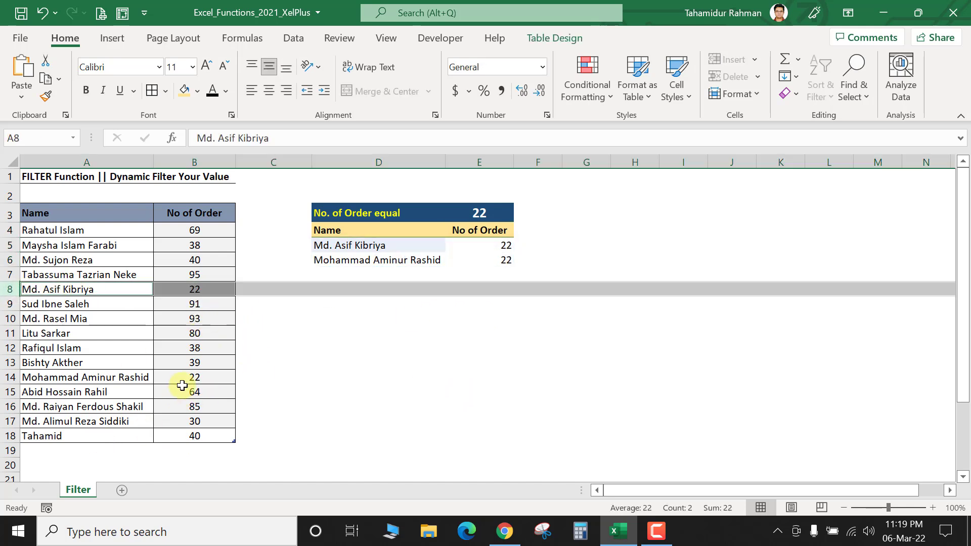
pyautogui.keyDown('ctrl'); pyautogui.click(11, 377); pyautogui.keyUp('ctrl')
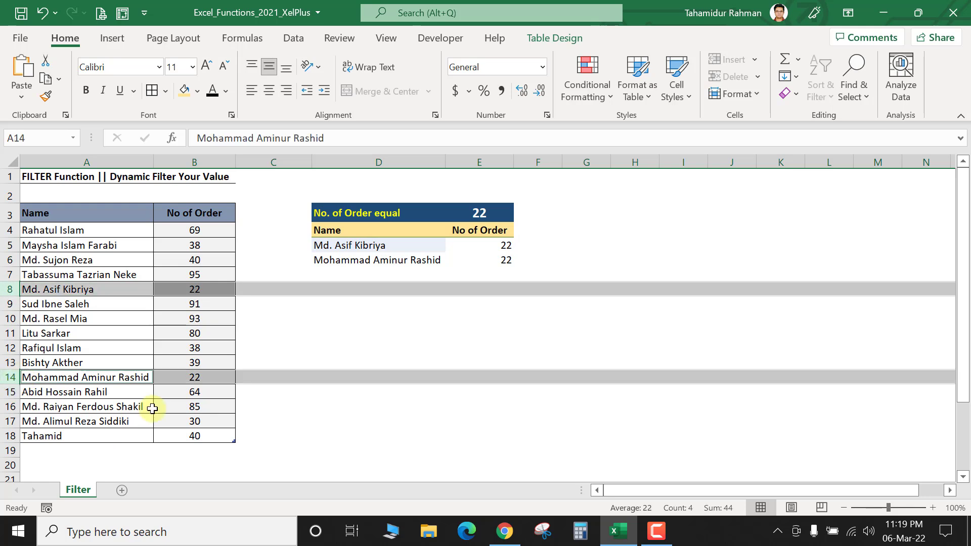
# Step: Change the order counts in B12 and B16 to 22 so four names match
pyautogui.click(207, 346)
pyautogui.write('22')
pyautogui.press('Return')
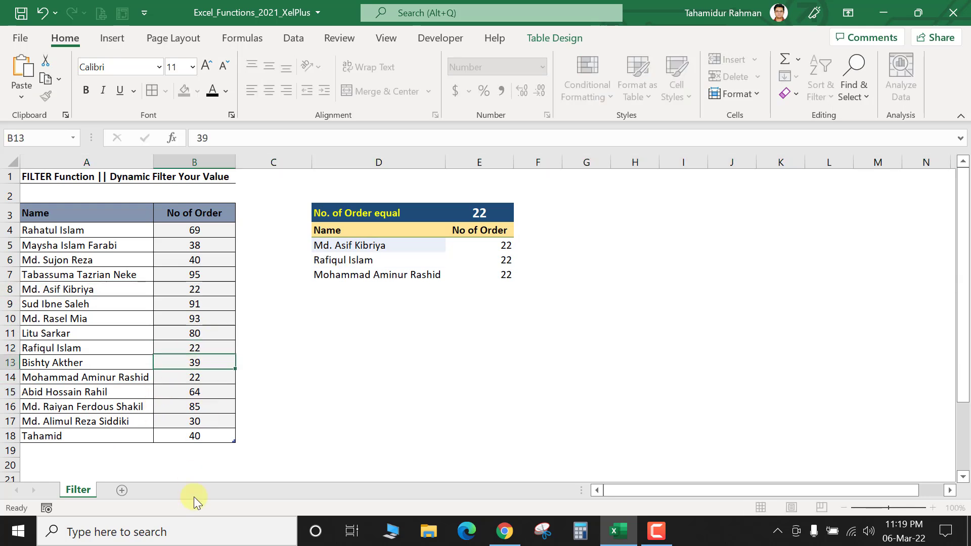
pyautogui.click(195, 408)
pyautogui.write('22')
pyautogui.press('Return')
pyautogui.click(470, 213)
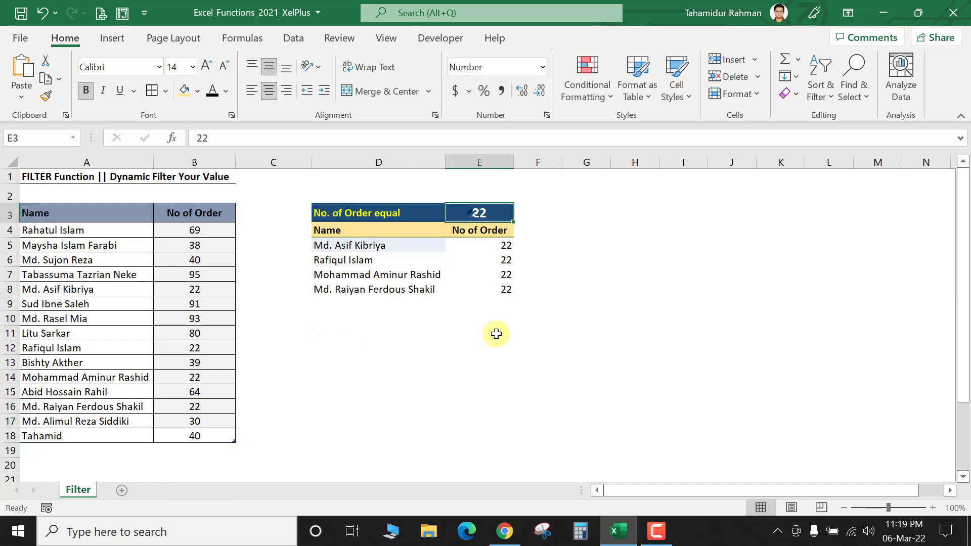
# Step: Replace 'equal' in the D3 label so it reads 'No. of Order >'
pyautogui.click(405, 212)
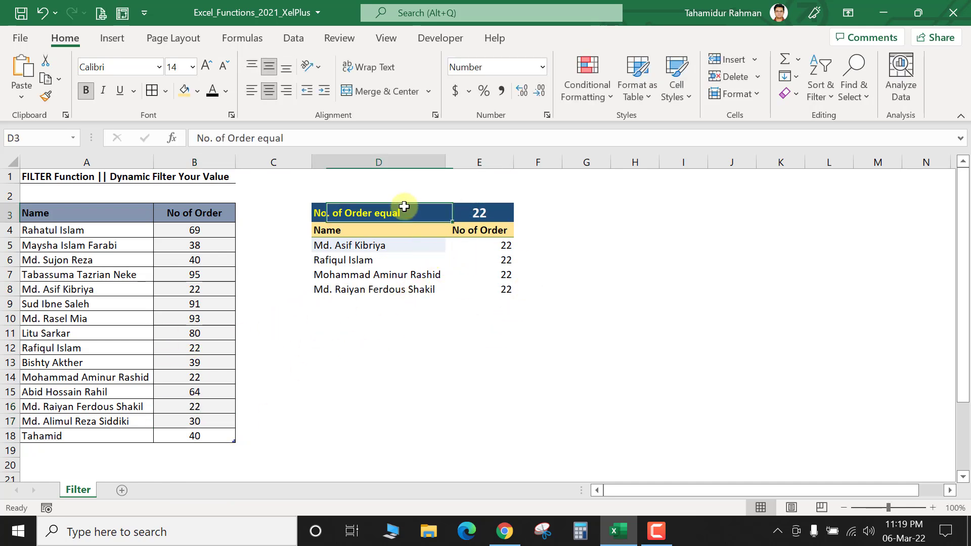
pyautogui.doubleClick(387, 212)
pyautogui.moveTo(375, 212); pyautogui.dragTo(401, 212)
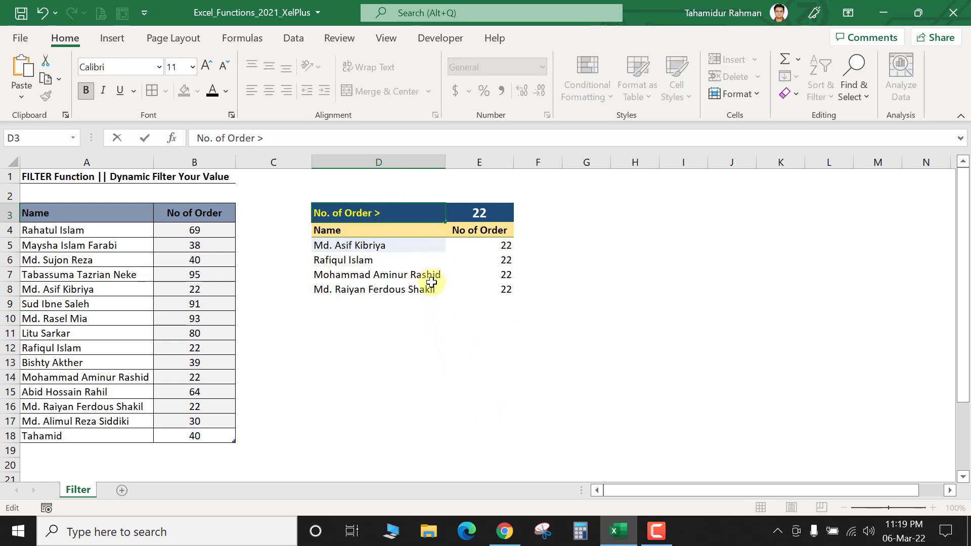
pyautogui.write('>')
pyautogui.press('Return')
# Step: Try swapping = for > in D5's formula, cancel that edit, and reopen the D3 label
pyautogui.click(368, 245)
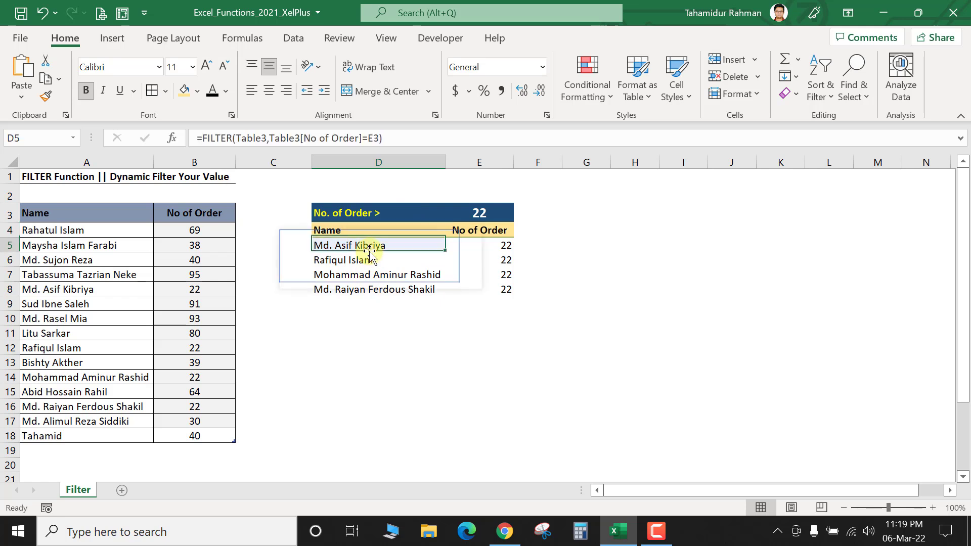
pyautogui.click(375, 138)
pyautogui.press('BackSpace')
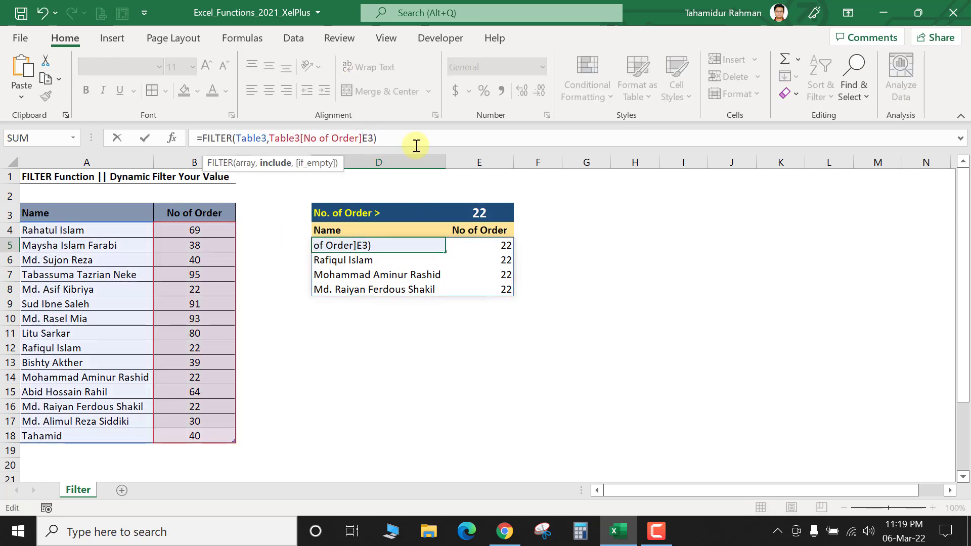
pyautogui.write('>=')
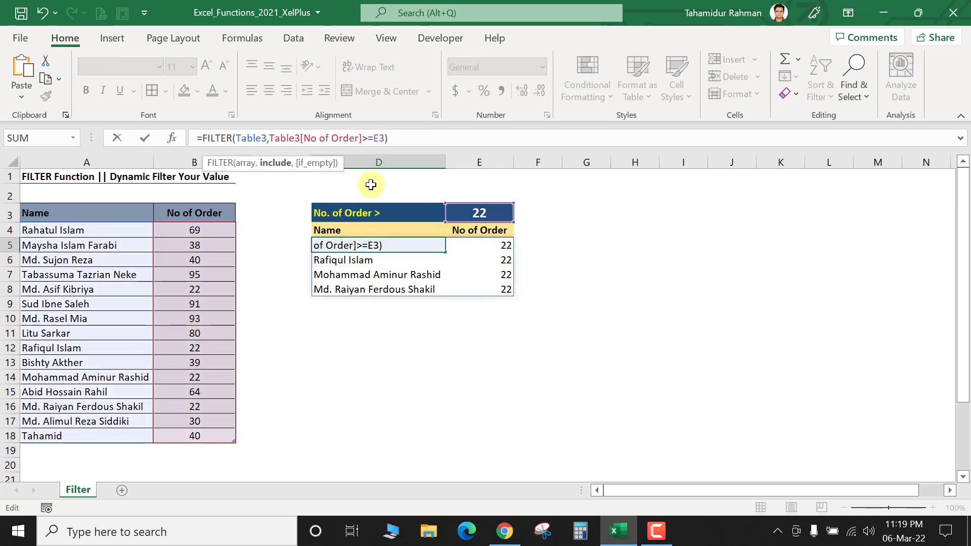
pyautogui.click(386, 213)
pyautogui.press('Escape')
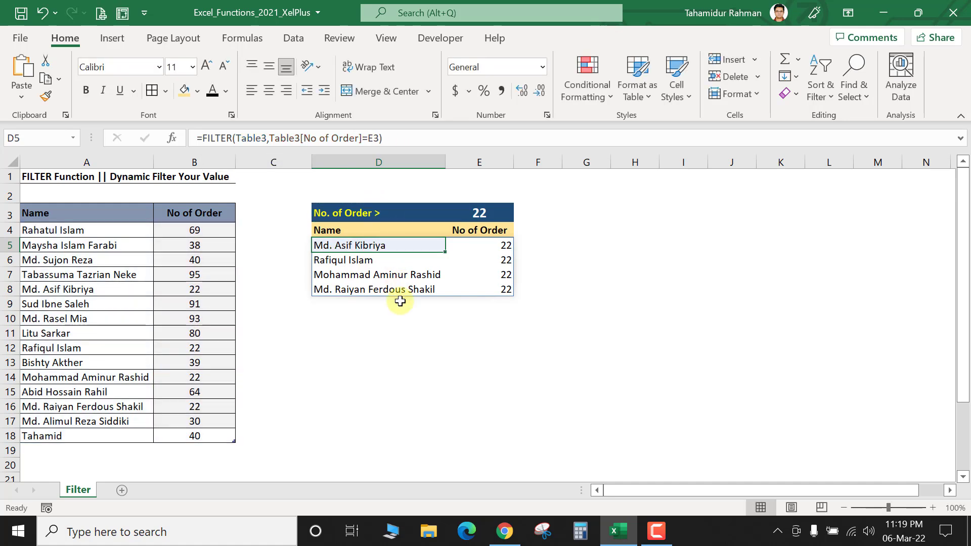
pyautogui.click(391, 215)
pyautogui.doubleClick(396, 214)
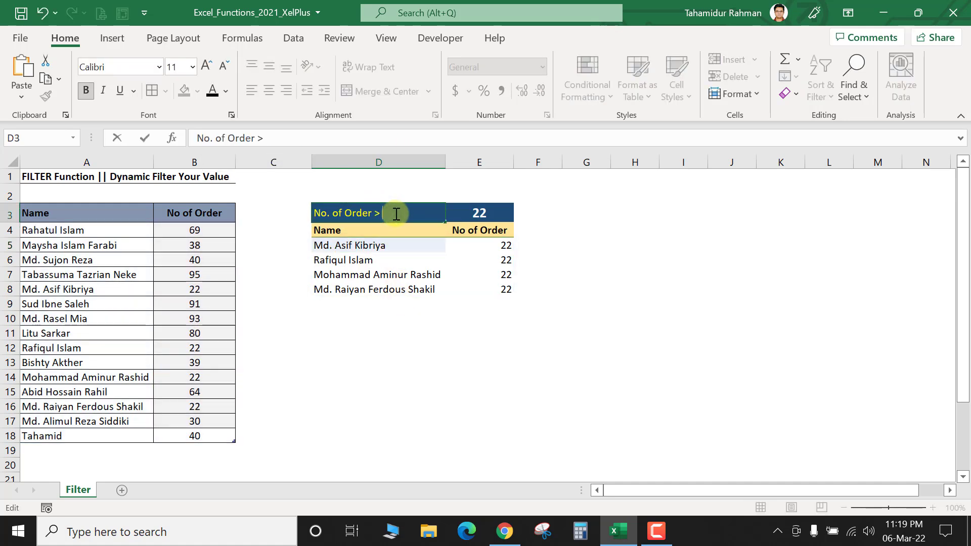
# Step: Finish the 'No. of Order > =' label and change D5's condition to >=E3, listing all fifteen names
pyautogui.press('Return')
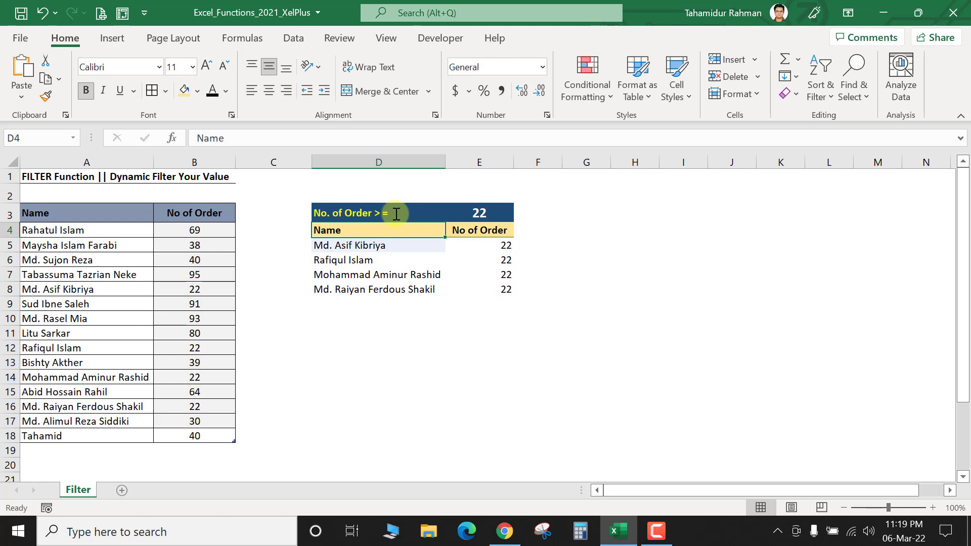
pyautogui.click(449, 213)
pyautogui.click(358, 245)
pyautogui.doubleClick(360, 245)
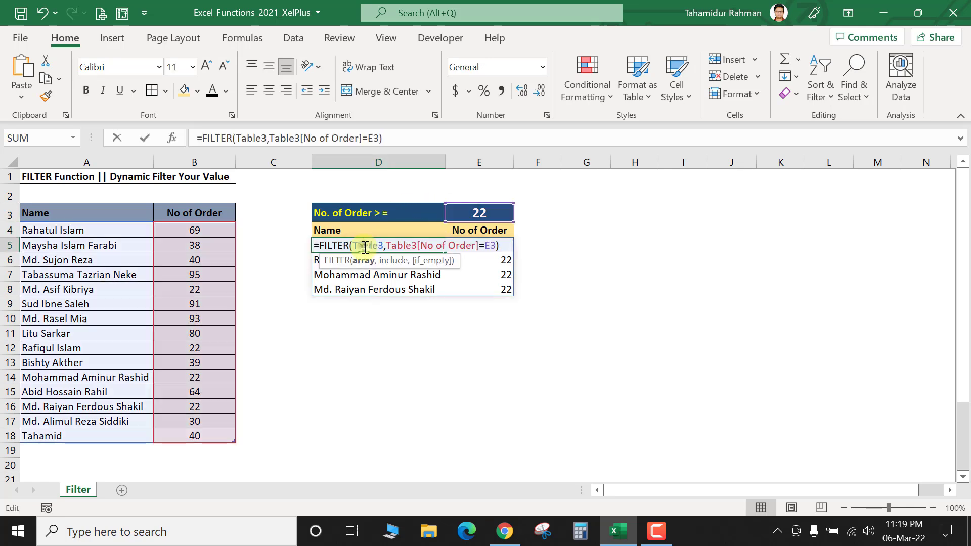
pyautogui.click(364, 138)
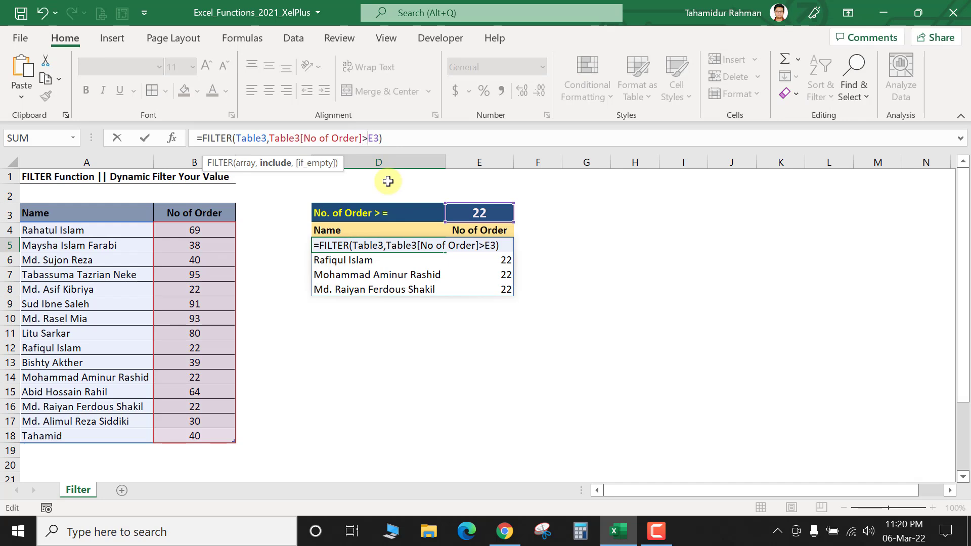
pyautogui.write('>')
pyautogui.press('Return')
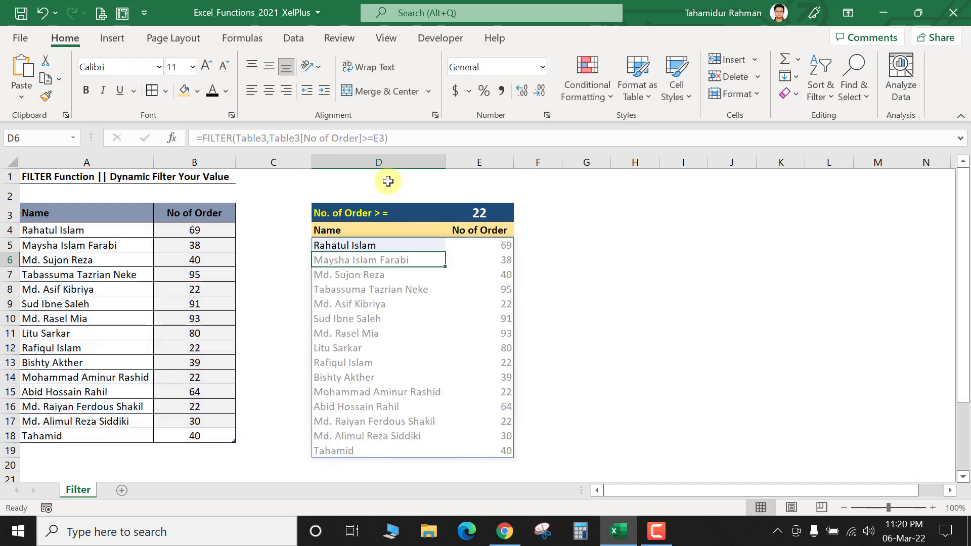
pyautogui.click(427, 214)
pyautogui.press('Right')
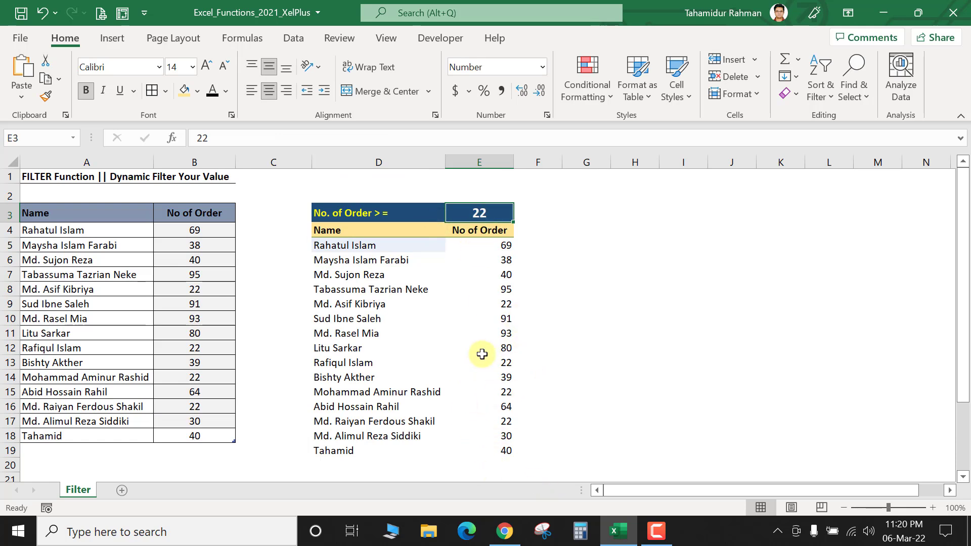
# Step: Set the E3 criterion to 80, then test a strict '>' condition in the D5 FILTER formula, leaving three names
pyautogui.write('80')
pyautogui.press('Return')
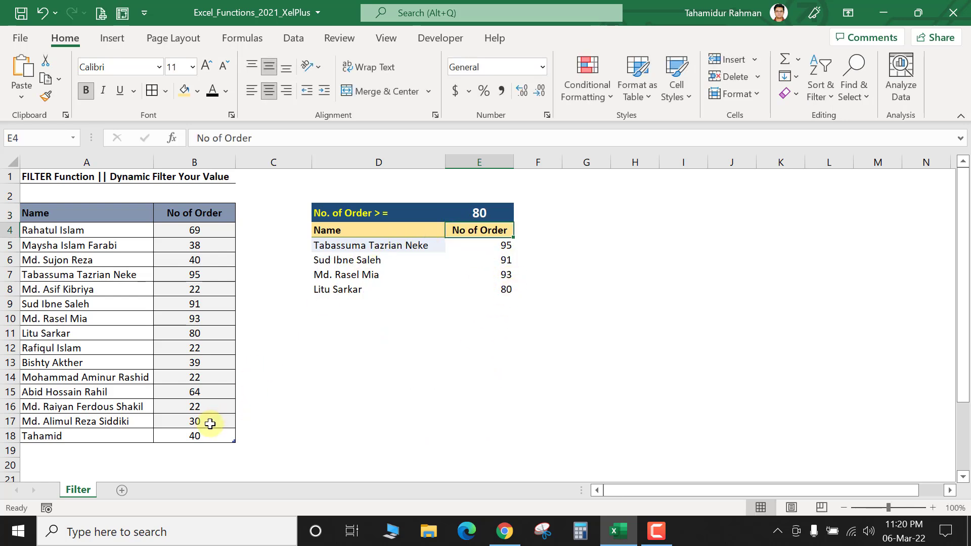
pyautogui.click(383, 246)
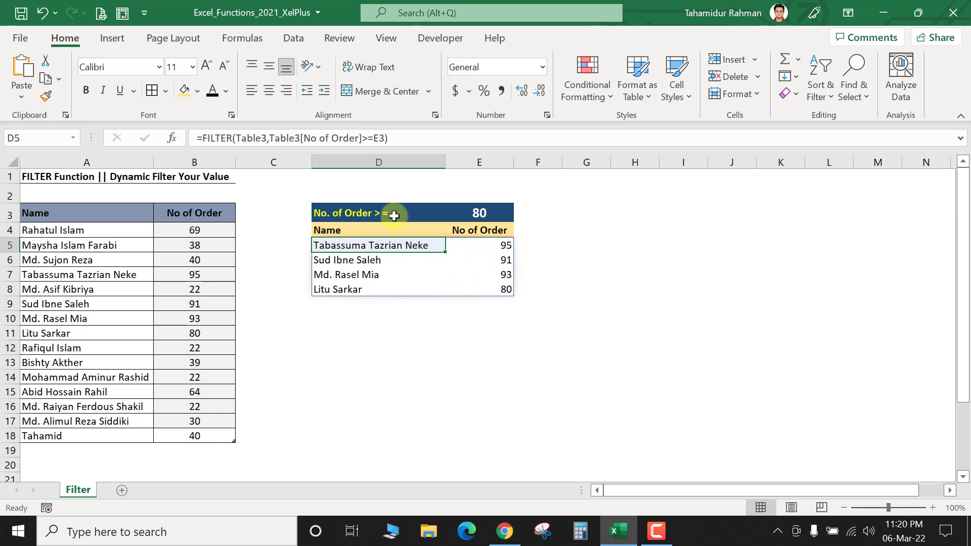
pyautogui.click(374, 137)
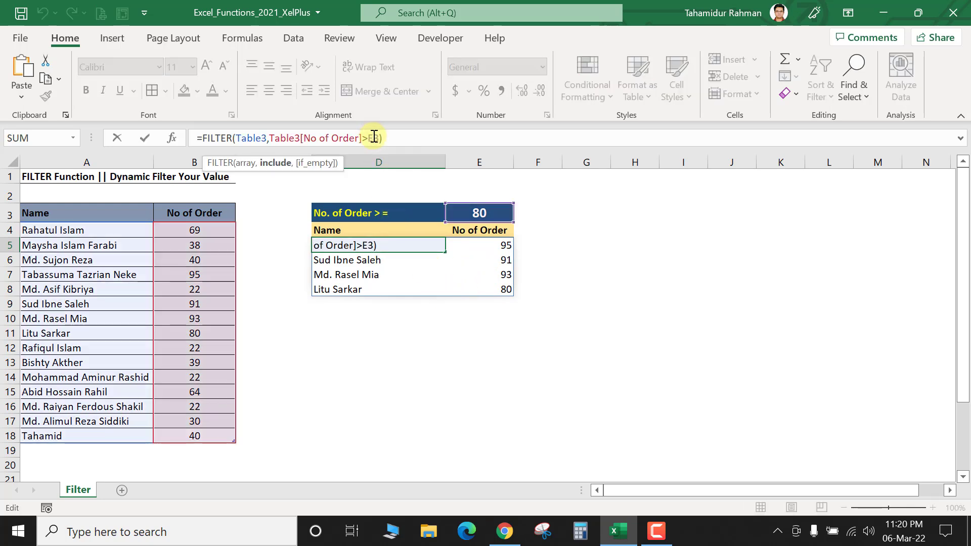
pyautogui.press('Return')
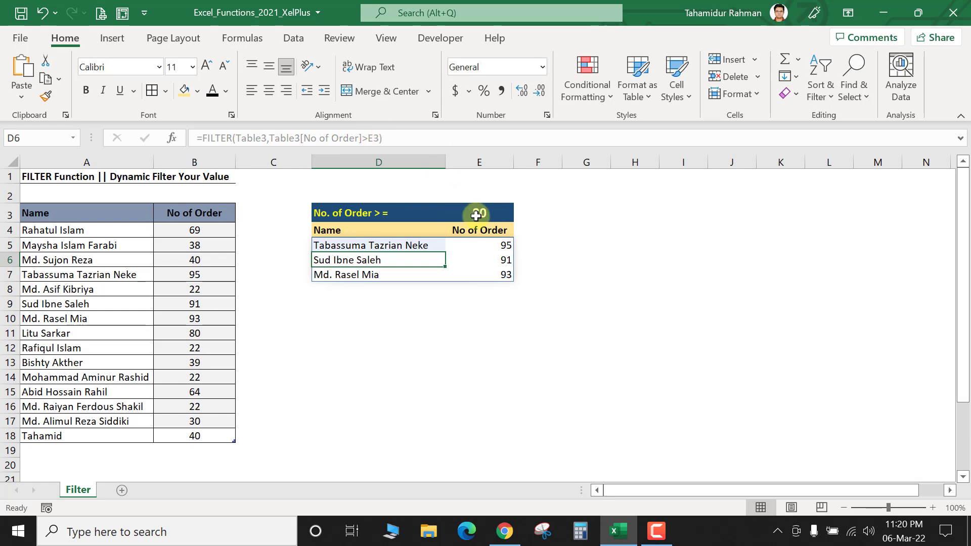
pyautogui.click(478, 213)
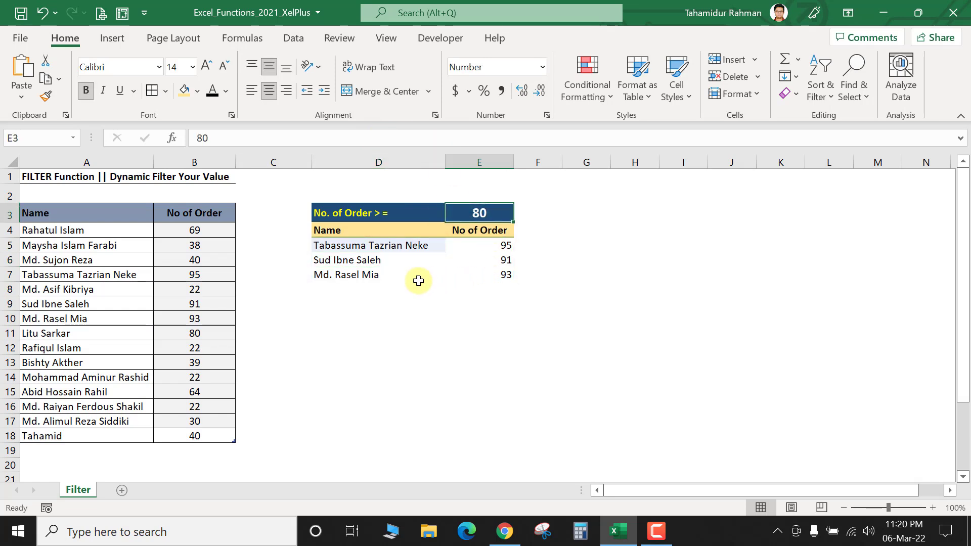
# Step: Restore '>=' in the D5 FILTER formula so the four names with 80+ orders return
pyautogui.click(378, 249)
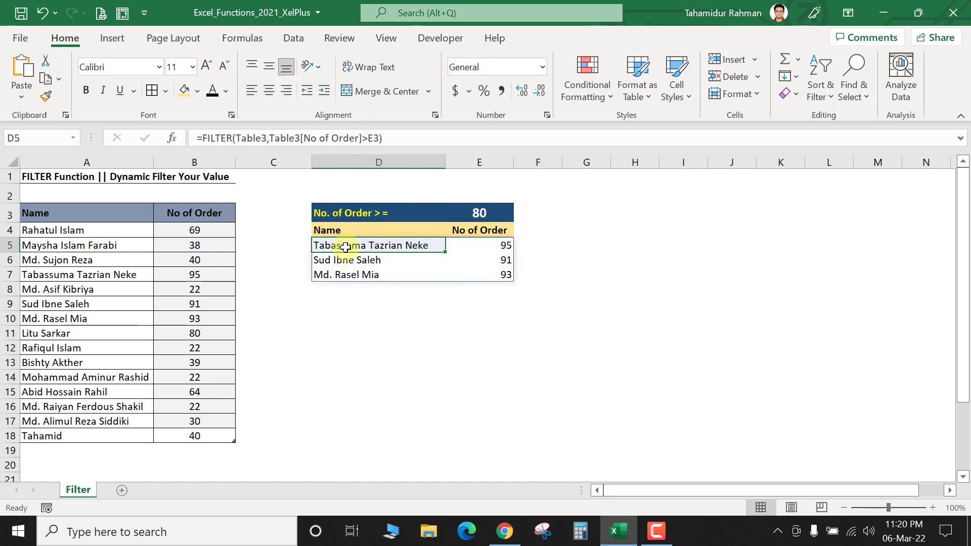
pyautogui.click(365, 137)
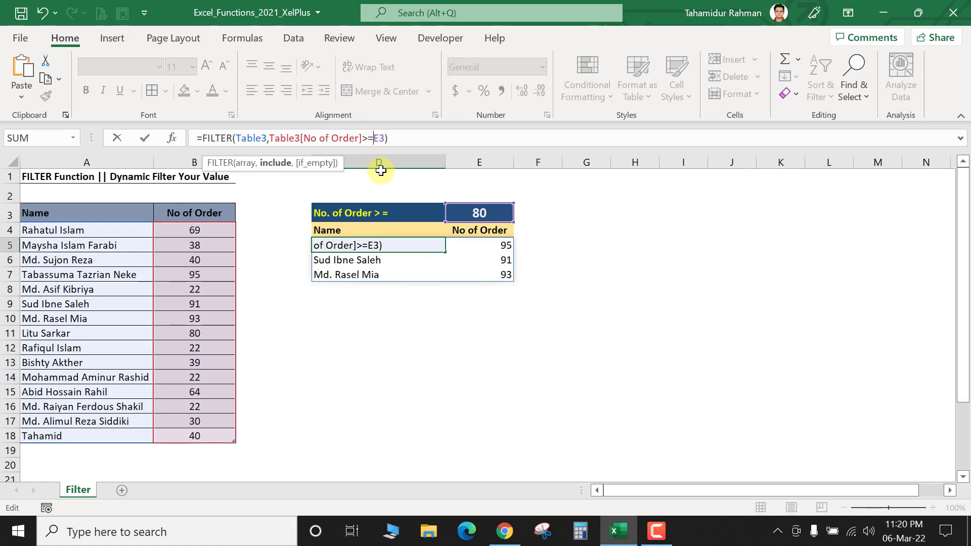
pyautogui.press('Return')
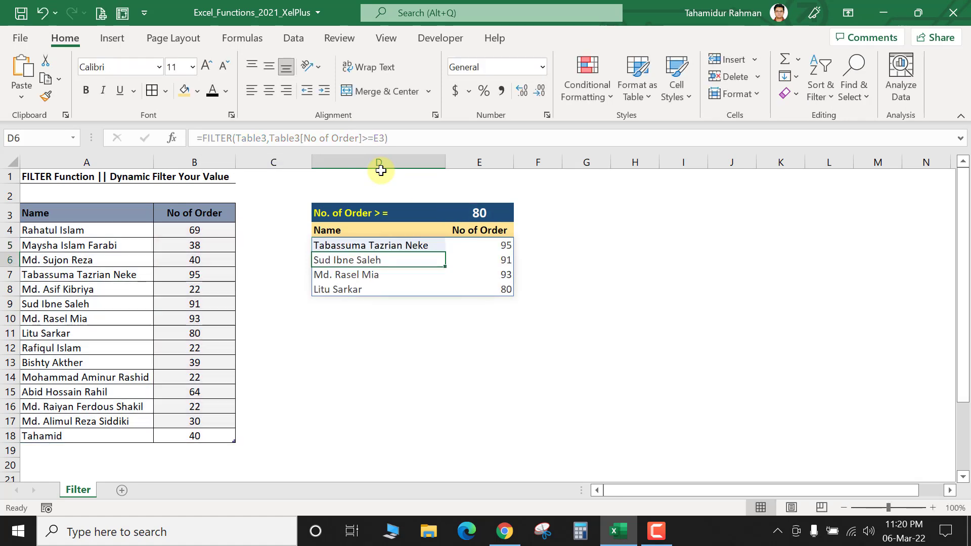
pyautogui.click(468, 210)
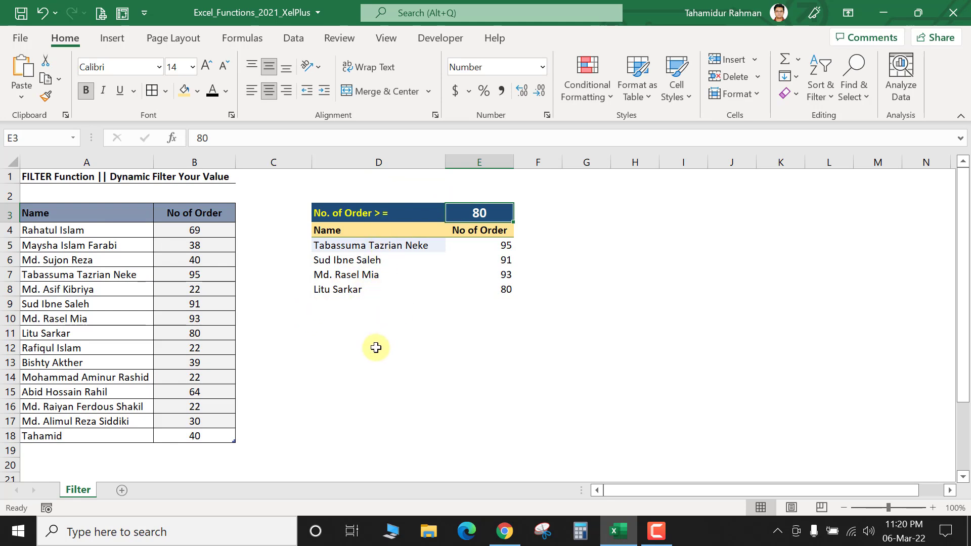
pyautogui.click(371, 248)
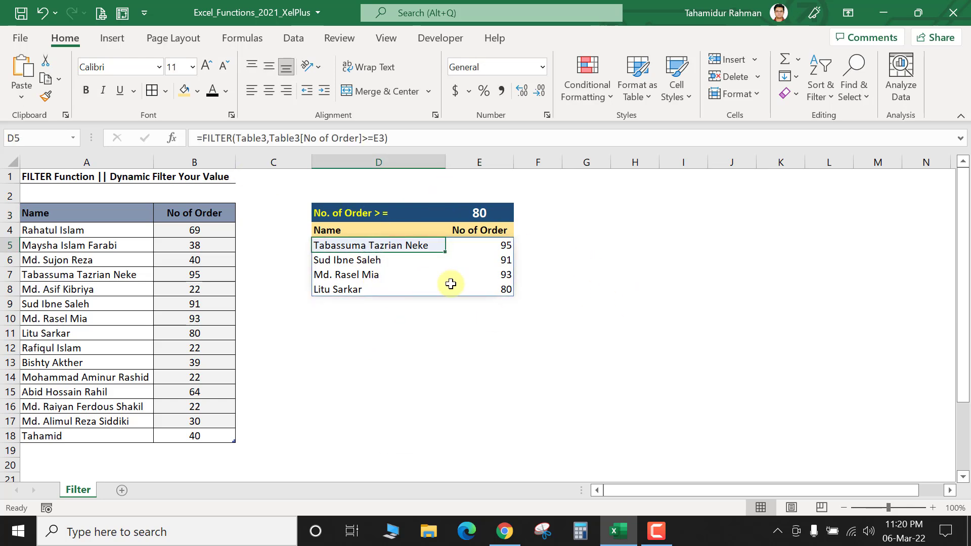
pyautogui.click(504, 530)
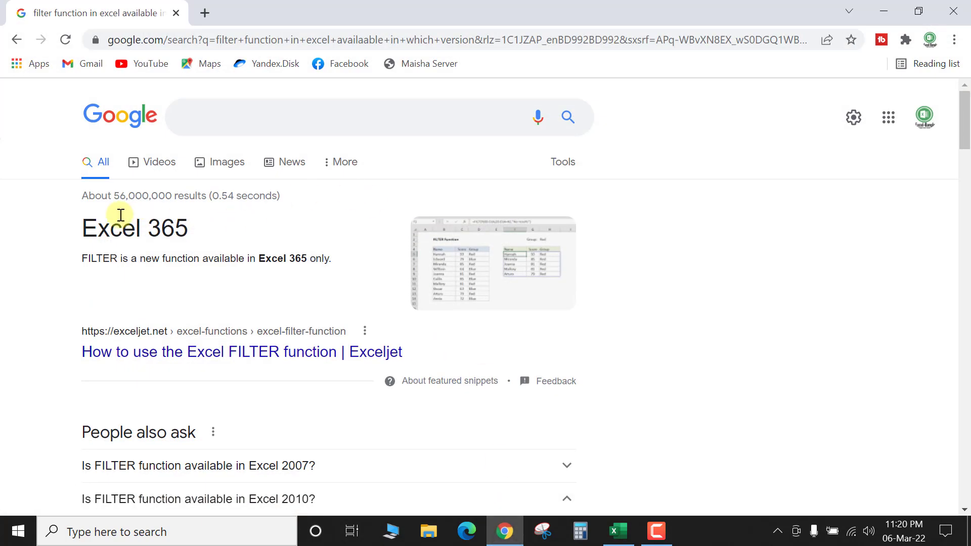
# Step: Highlight the 'Excel 365' heading and the FILTER-is-365-only sentence, then open a new blank tab
pyautogui.moveTo(83, 228); pyautogui.dragTo(198, 232)
pyautogui.click(129, 257)
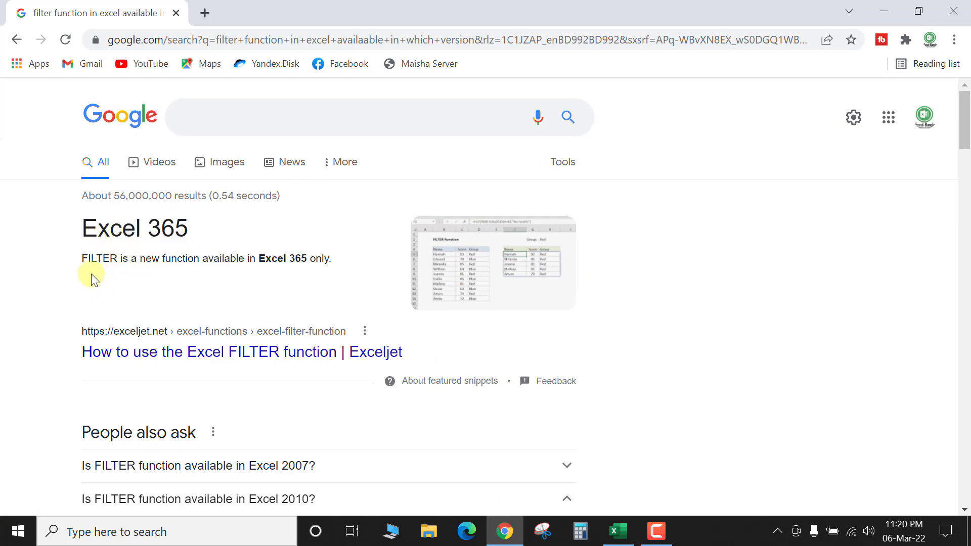
pyautogui.moveTo(83, 263); pyautogui.dragTo(305, 279)
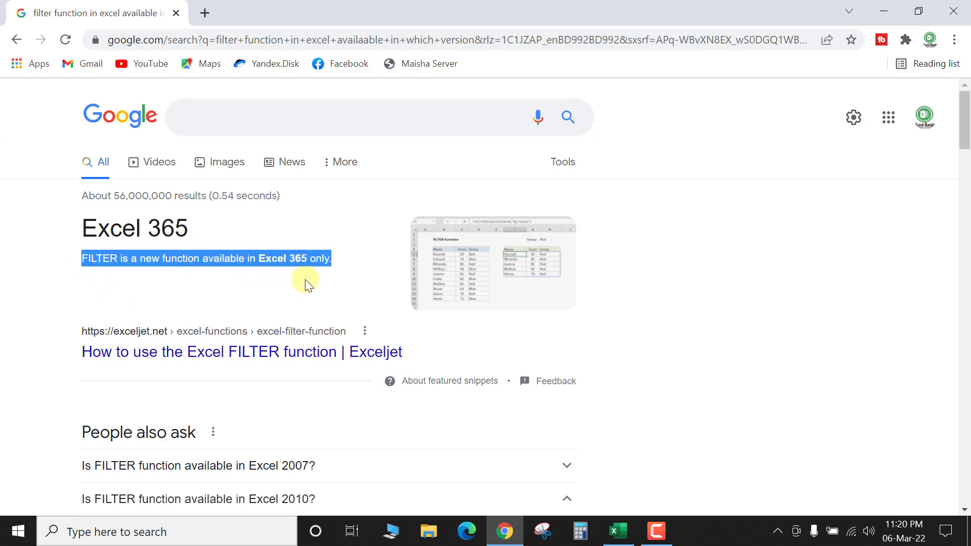
pyautogui.click(166, 282)
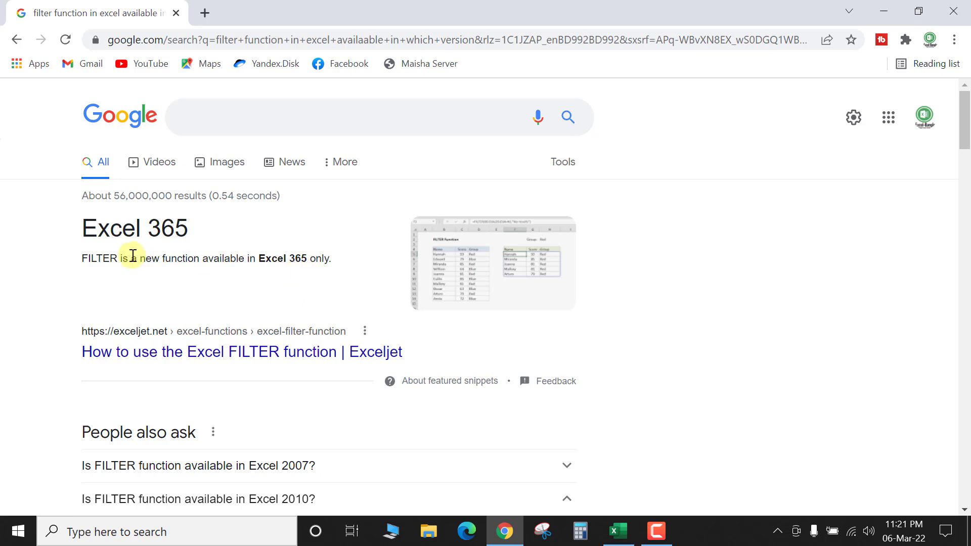
pyautogui.moveTo(80, 228); pyautogui.dragTo(200, 229)
pyautogui.click(186, 273)
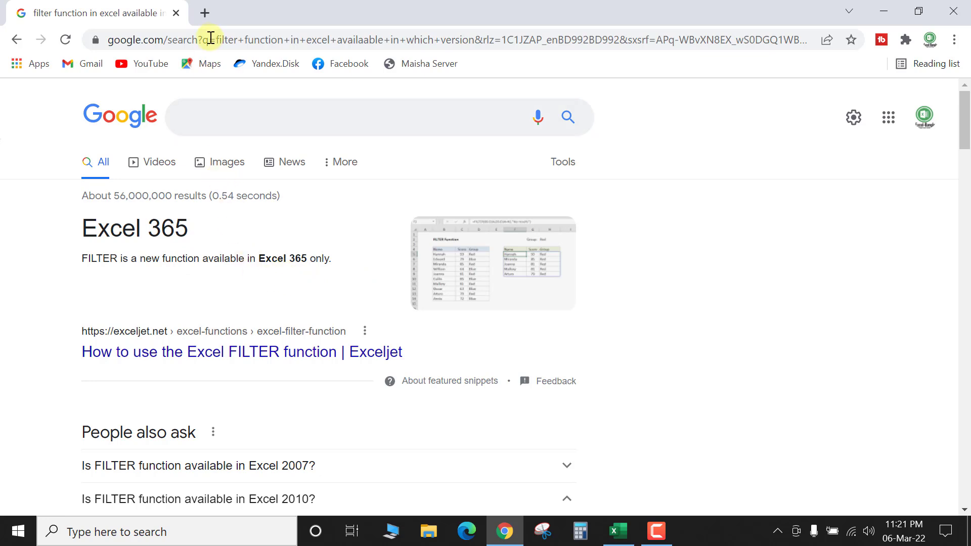
pyautogui.click(205, 14)
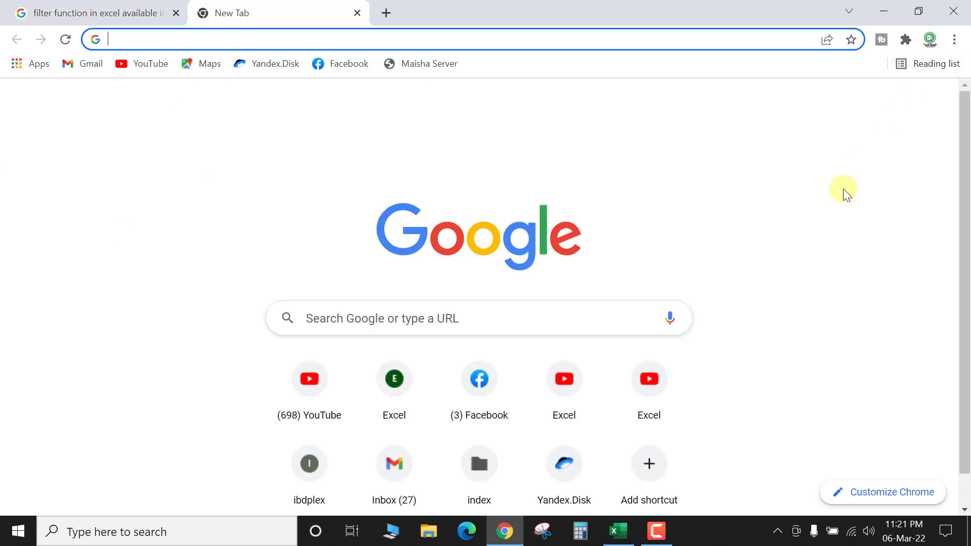
# Step: Launch Google Sheets from the Google apps list and create a blank spreadsheet
pyautogui.click(894, 111)
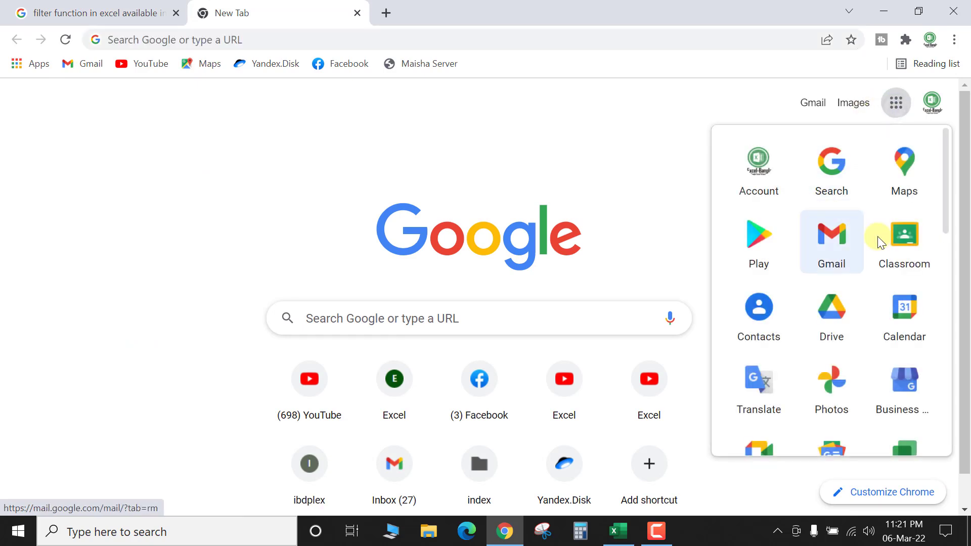
pyautogui.scroll(-1, 901, 283)
pyautogui.scroll(-1, 901, 283)
pyautogui.click(841, 384)
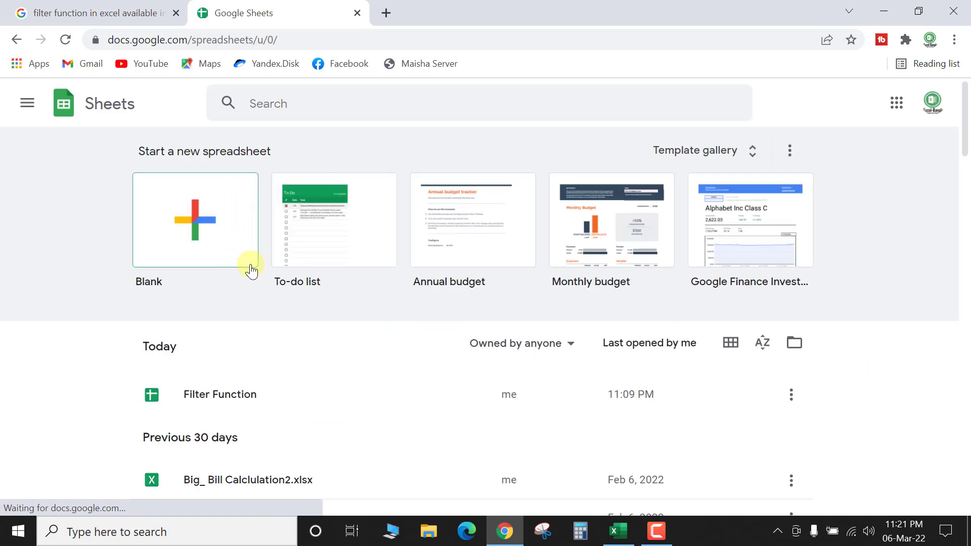
pyautogui.click(213, 232)
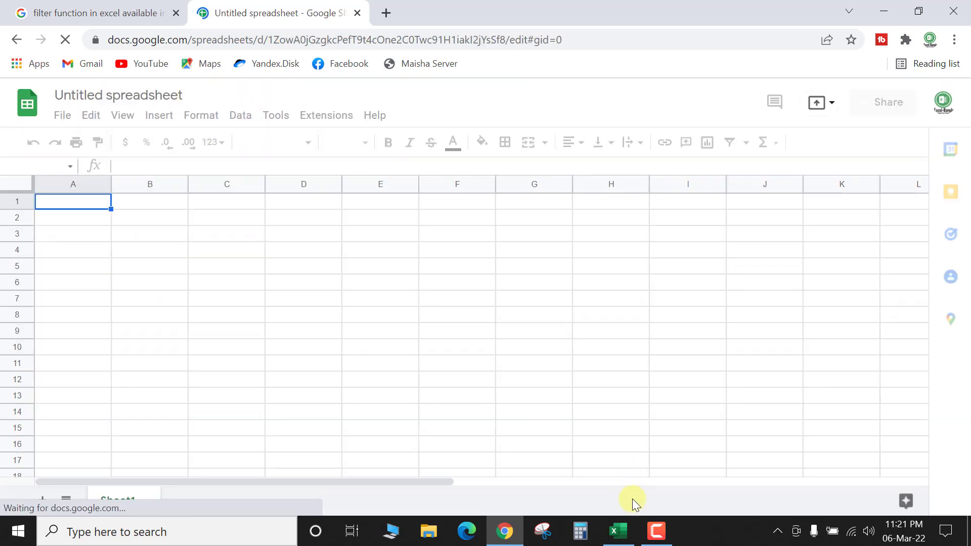
# Step: Copy the Name and No of Order table from Excel and paste it into the sheet at A1
pyautogui.click(620, 530)
pyautogui.moveTo(39, 212); pyautogui.dragTo(215, 439)
pyautogui.hotkey('ctrl', 'c')
pyautogui.hotkey('alt', 'Tab')
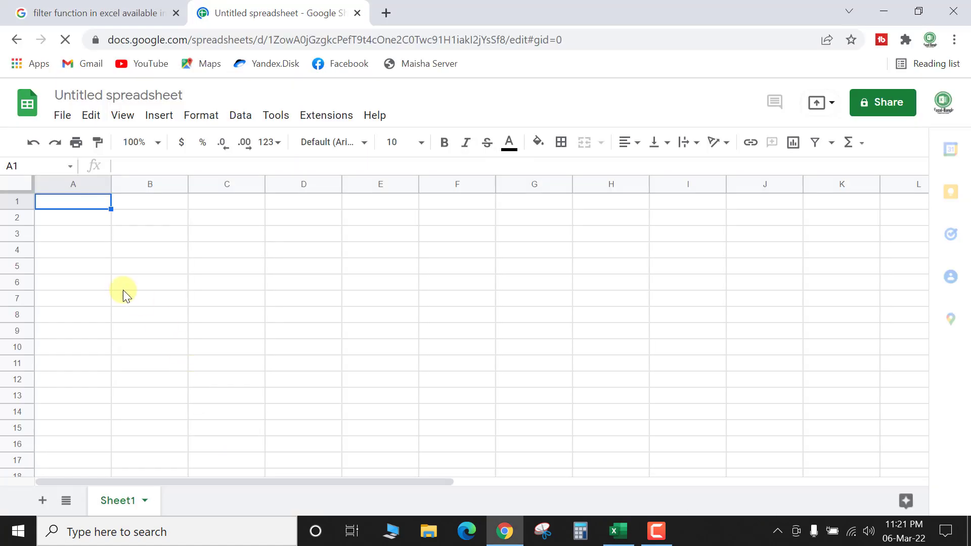
pyautogui.hotkey('ctrl', 'v')
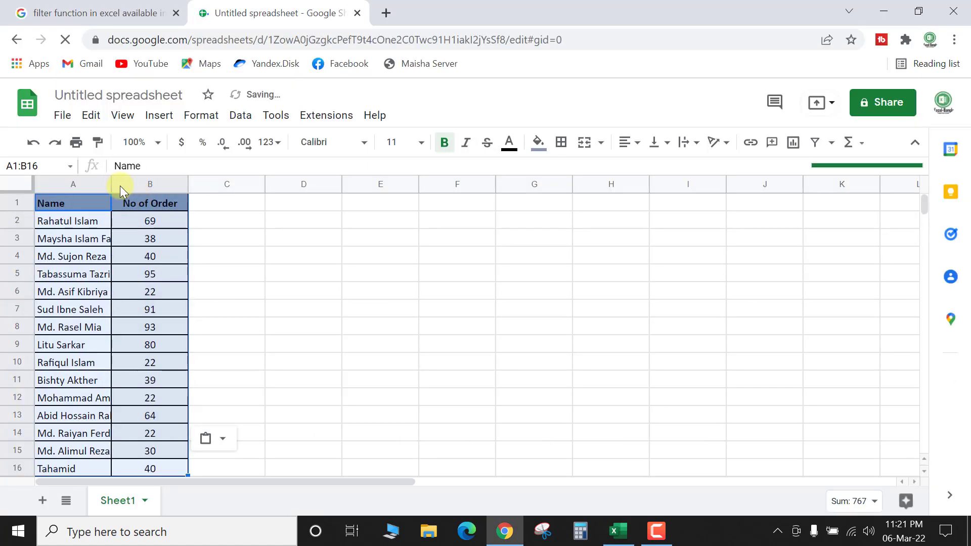
# Step: Widen column A so the pasted names fit
pyautogui.click(234, 260)
pyautogui.moveTo(111, 186); pyautogui.dragTo(222, 201)
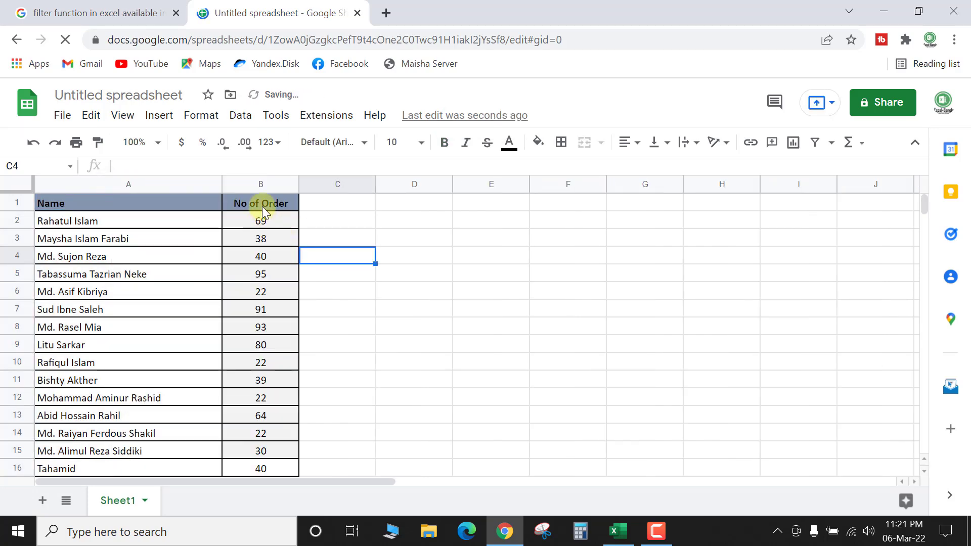
pyautogui.click(363, 205)
# Step: Copy Excel's D3:E4 criteria block into D1 of the sheet and widen columns D and E
pyautogui.hotkey('alt', 'Tab')
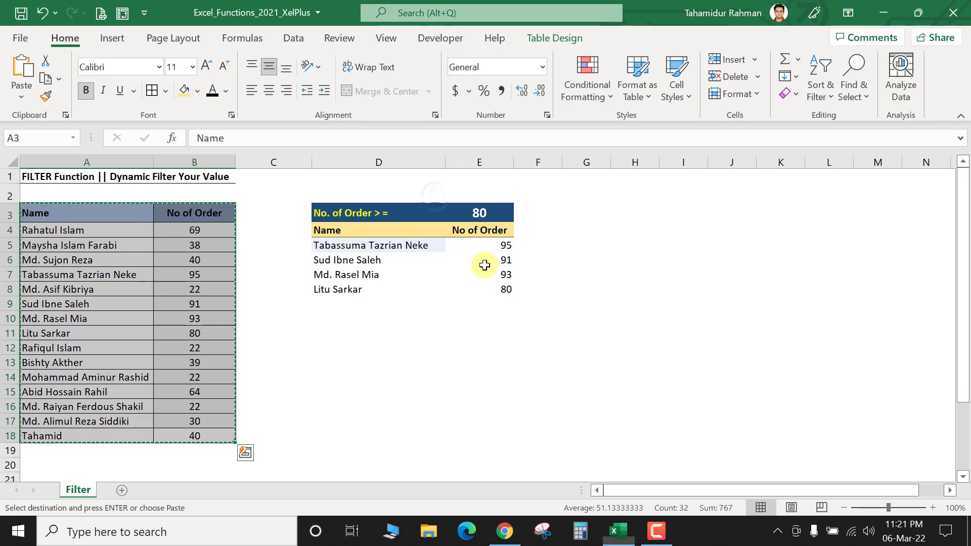
pyautogui.moveTo(329, 211); pyautogui.dragTo(468, 231)
pyautogui.hotkey('ctrl', 'c')
pyautogui.hotkey('alt', 'Tab')
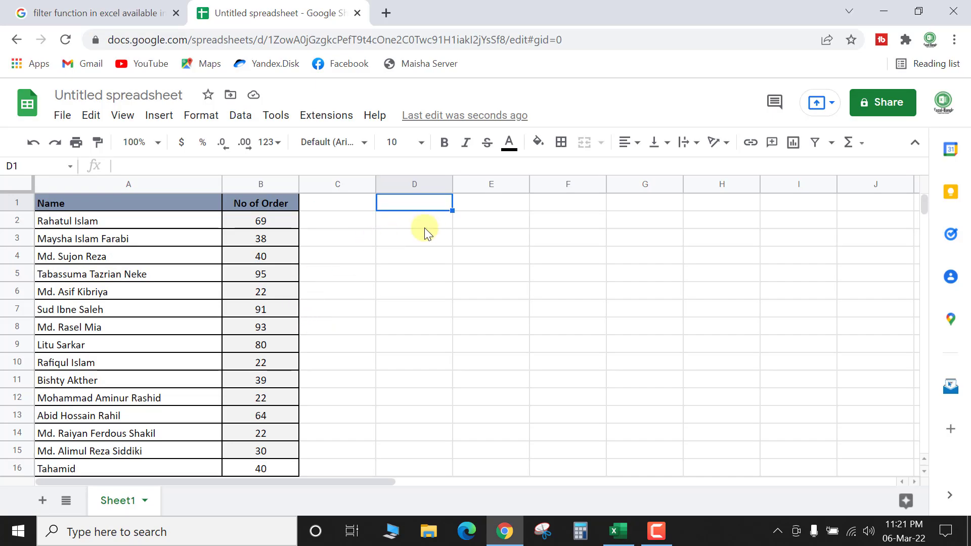
pyautogui.hotkey('ctrl', 'v')
pyautogui.click(488, 242)
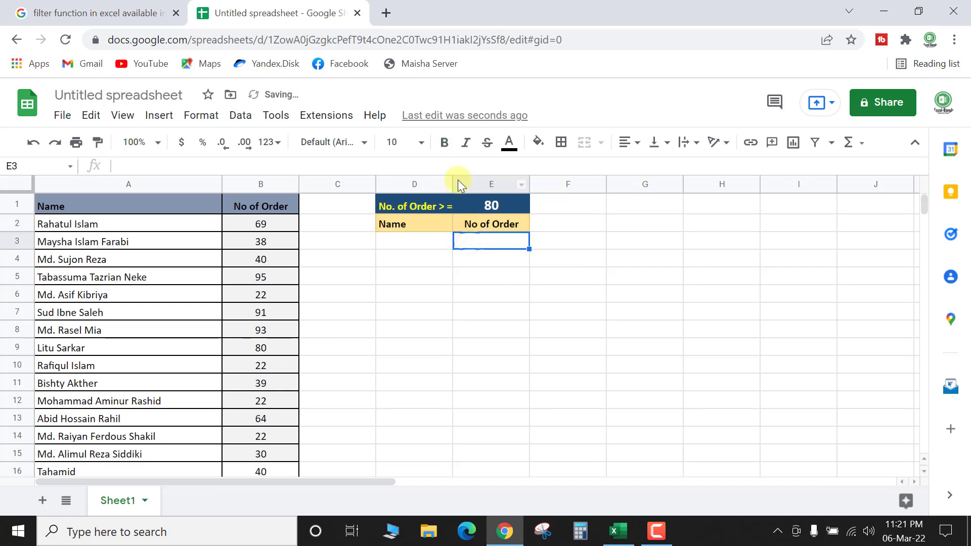
pyautogui.moveTo(451, 183); pyautogui.dragTo(510, 183)
pyautogui.moveTo(587, 180); pyautogui.dragTo(634, 182)
# Step: Check the pasted D1 label and E1 value against Excel's criterion 80, cancelling Excel's pending copy
pyautogui.click(571, 205)
pyautogui.click(462, 205)
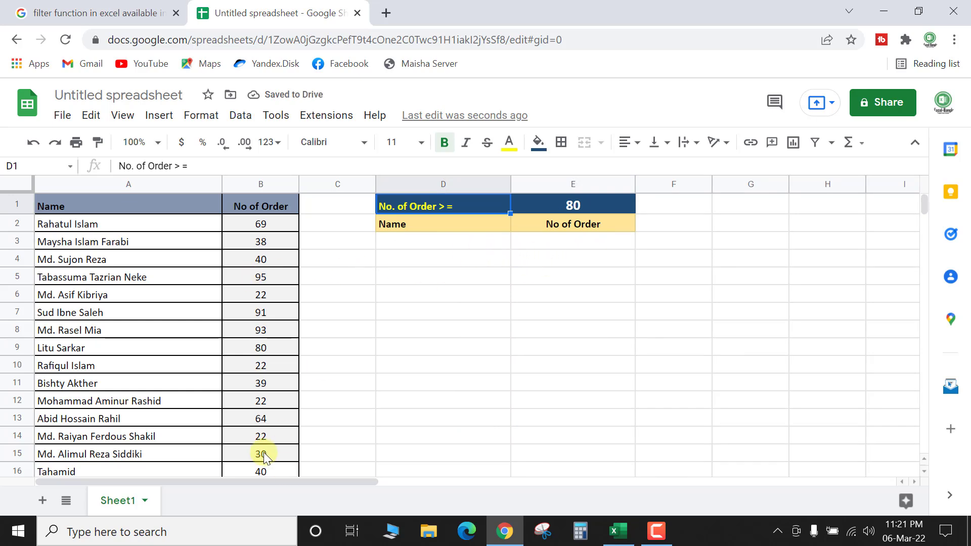
pyautogui.hotkey('alt', 'Tab')
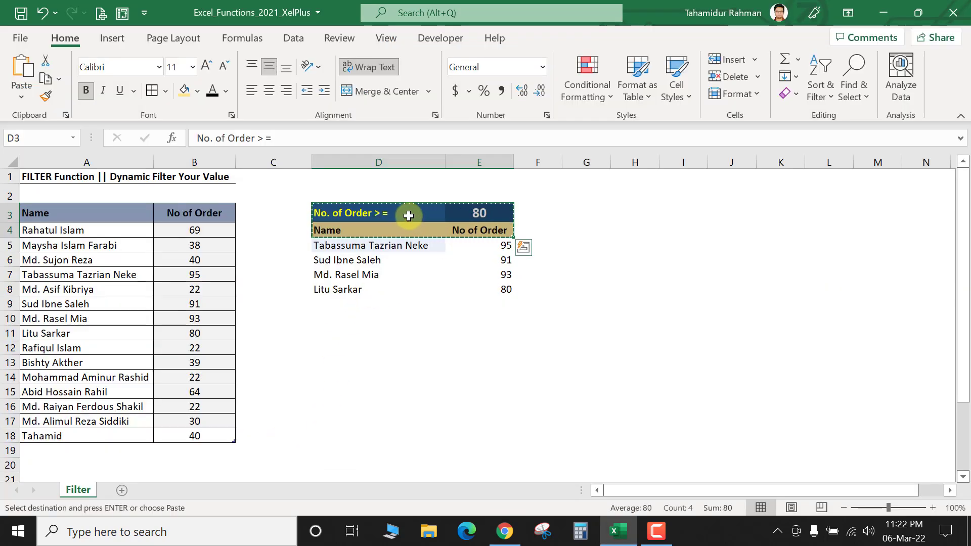
pyautogui.click(479, 230)
pyautogui.press('Escape')
pyautogui.click(487, 210)
pyautogui.hotkey('alt', 'Tab')
pyautogui.click(493, 241)
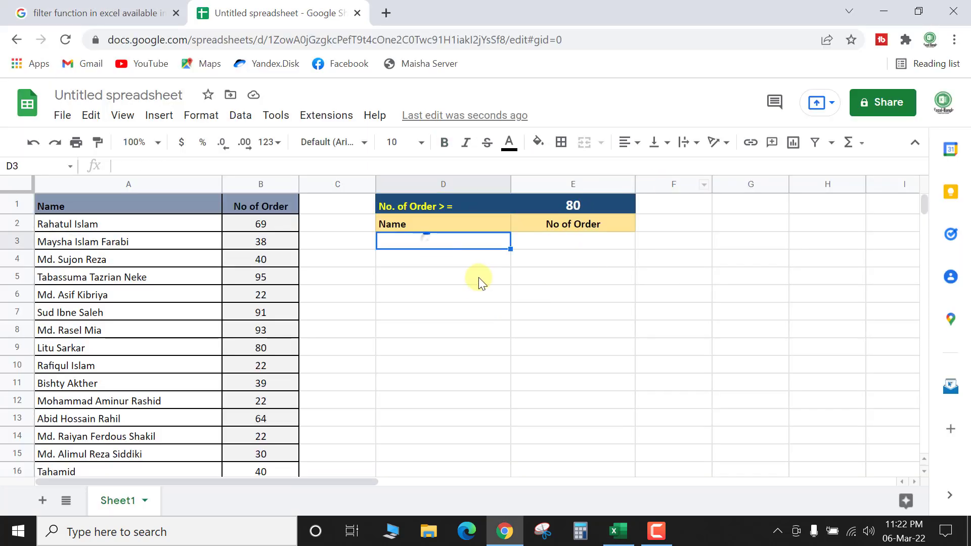
# Step: Begin a =FILTER formula in D3 using A2:B16 as the range to filter
pyautogui.write('=')
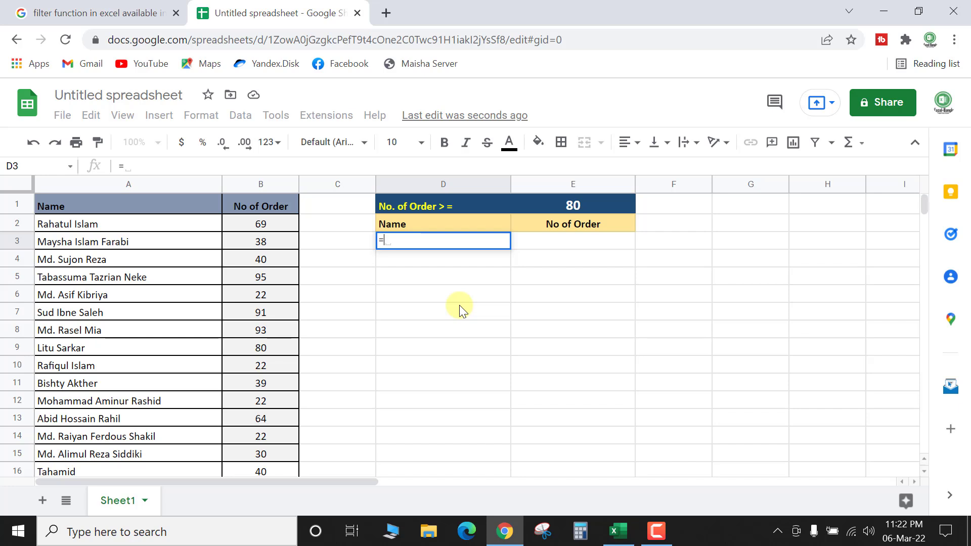
pyautogui.write('fil')
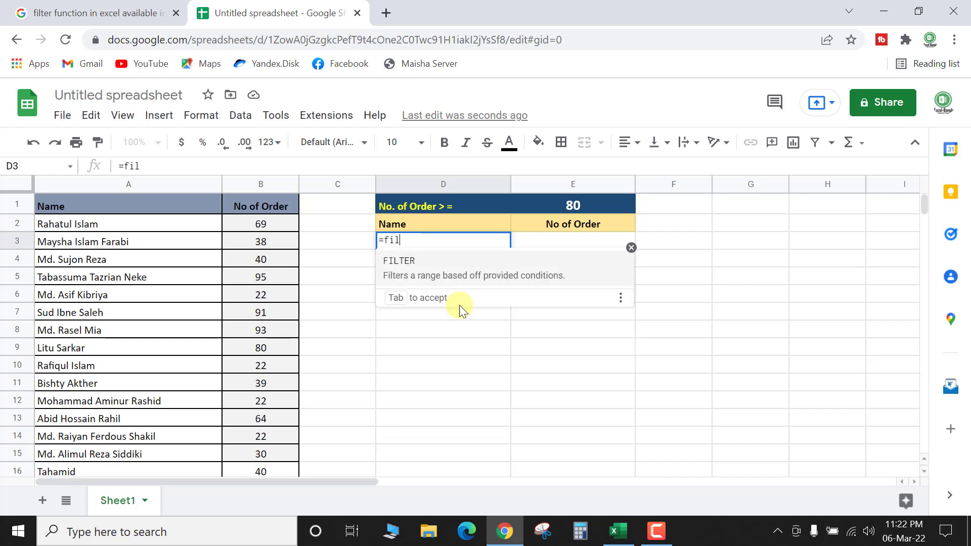
pyautogui.write('te')
pyautogui.press('Tab')
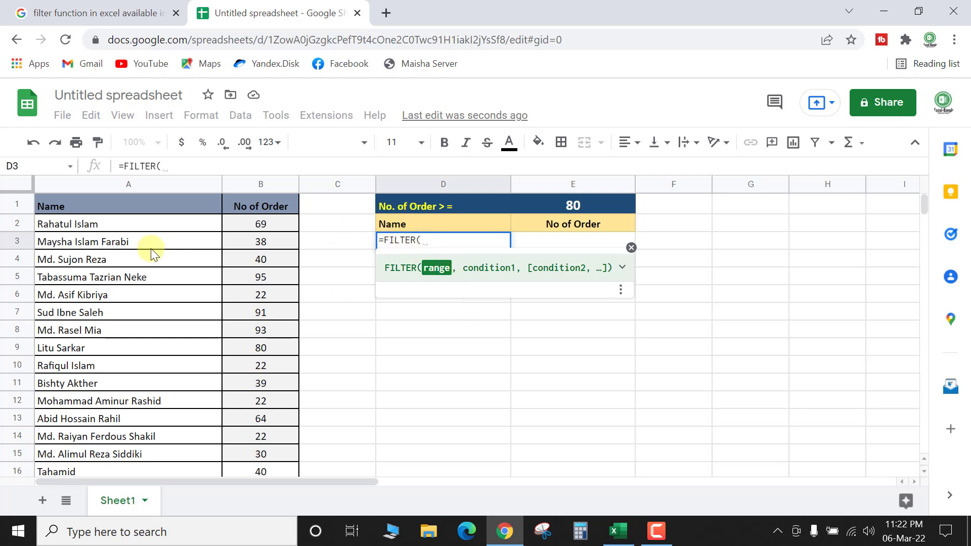
pyautogui.moveTo(90, 223); pyautogui.dragTo(265, 362)
pyautogui.write(',')
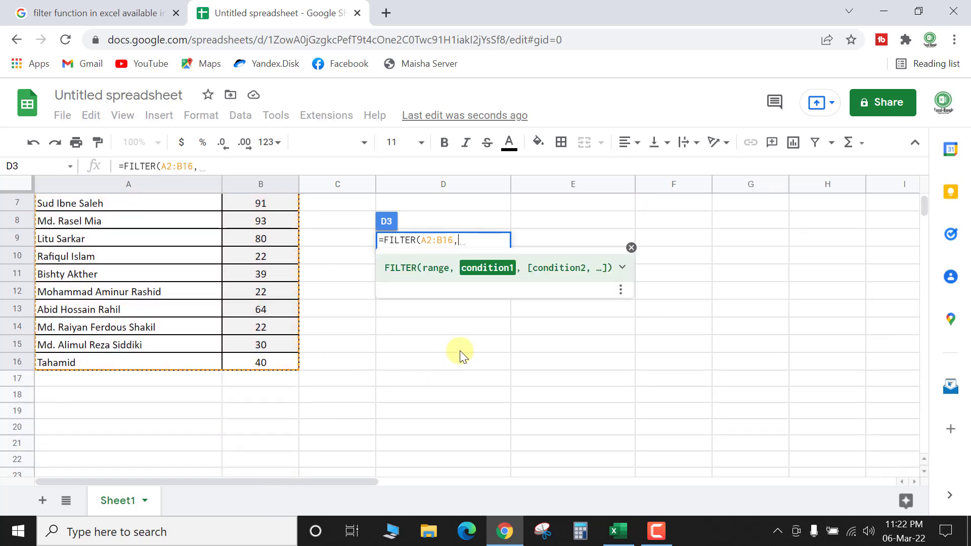
# Step: Complete the formula with condition B2:B16>=E1, listing four names with orders 95, 91, 93, 80
pyautogui.scroll(3, 302, 302)
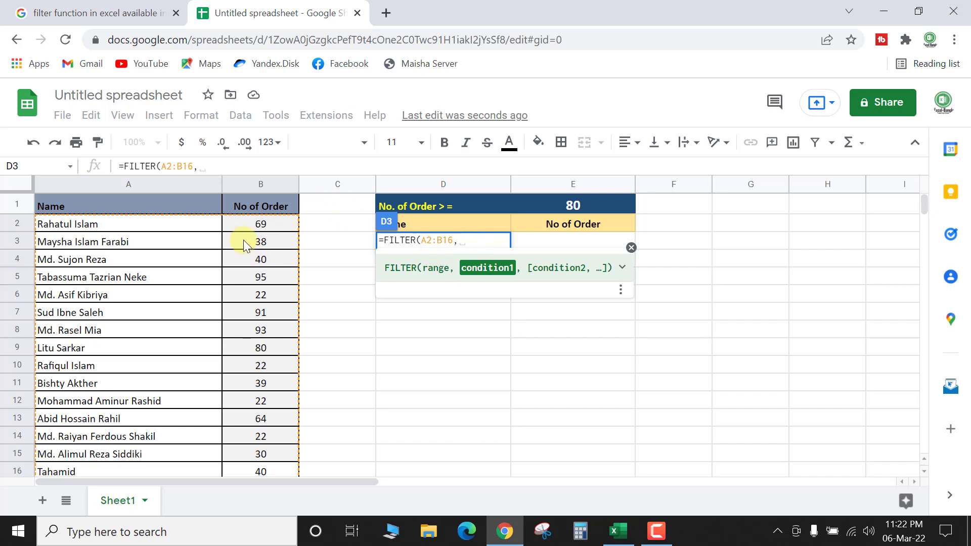
pyautogui.moveTo(260, 226); pyautogui.dragTo(253, 358)
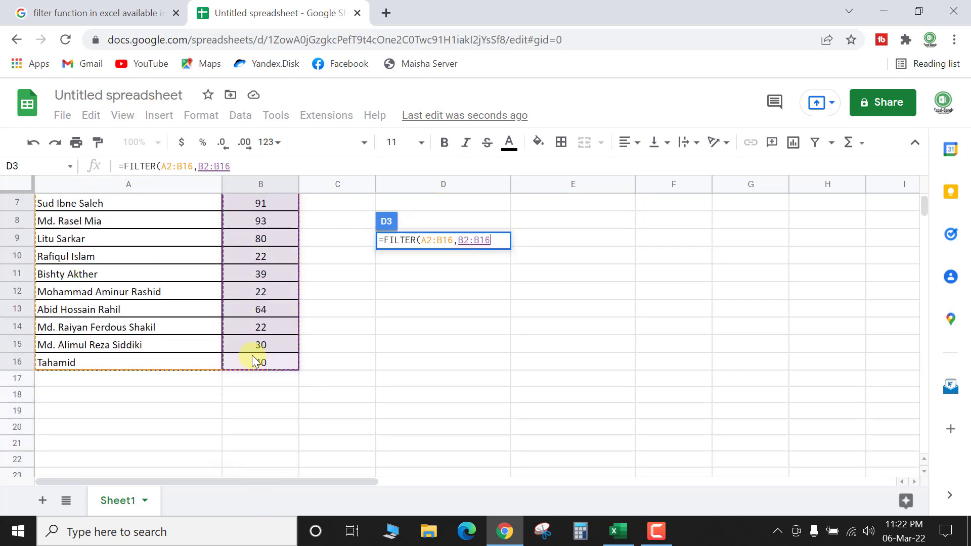
pyautogui.click(260, 167)
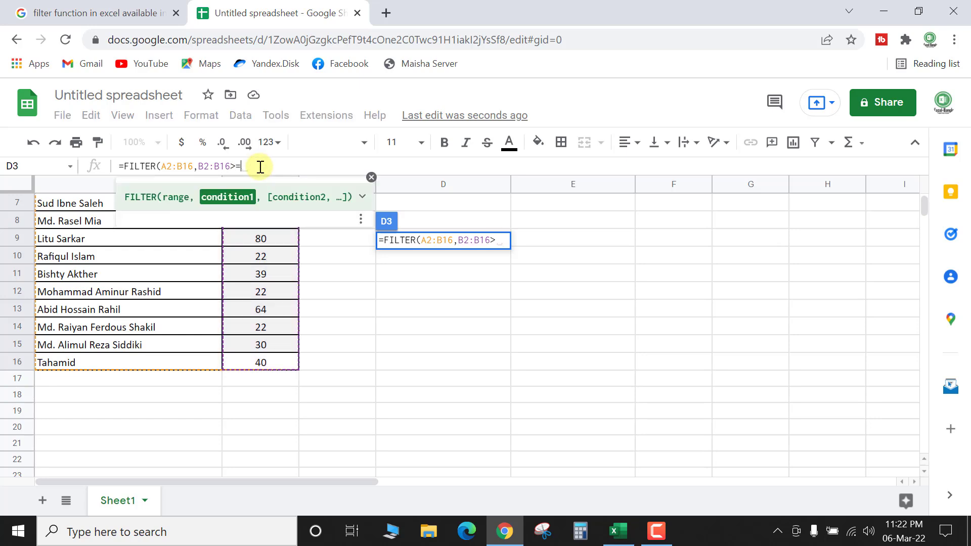
pyautogui.write('>=')
pyautogui.scroll(3, 524, 262)
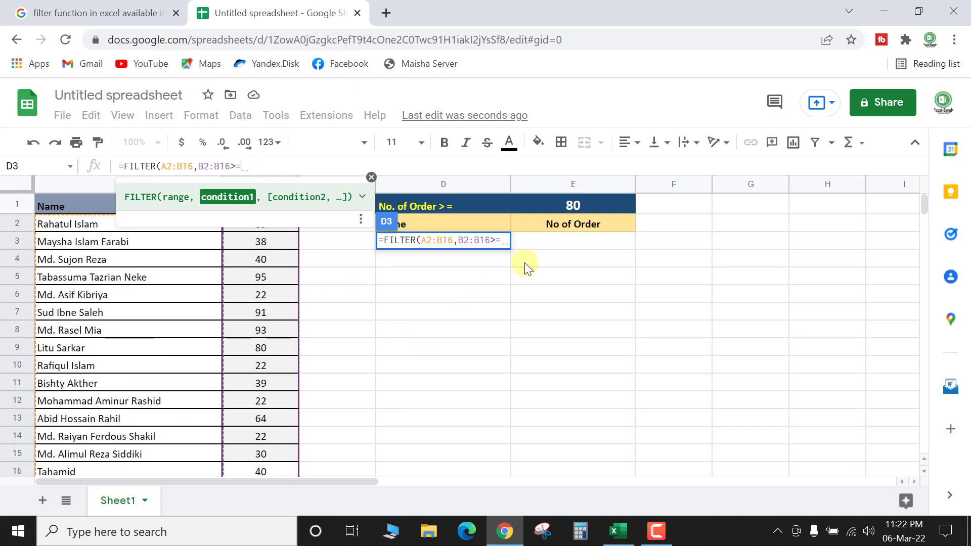
pyautogui.click(573, 205)
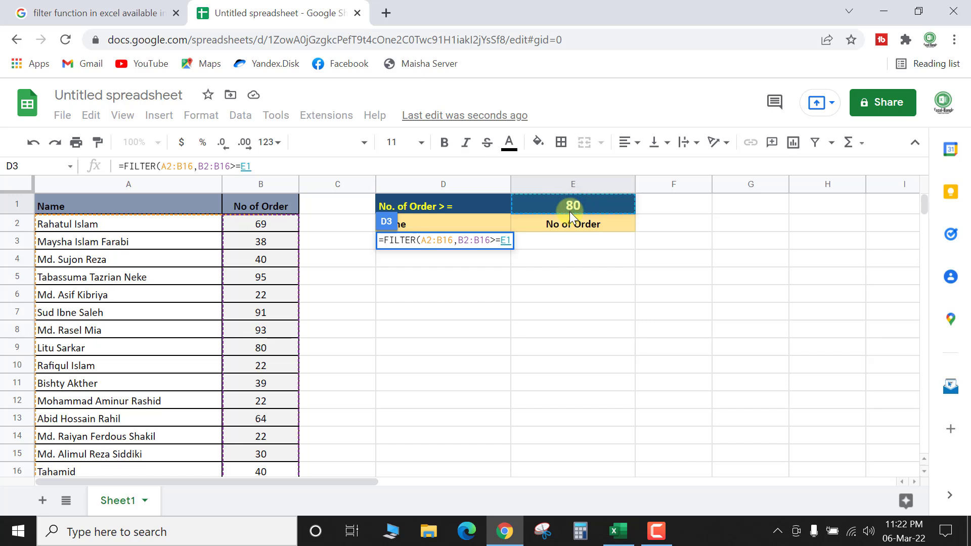
pyautogui.write(')')
pyautogui.press('Return')
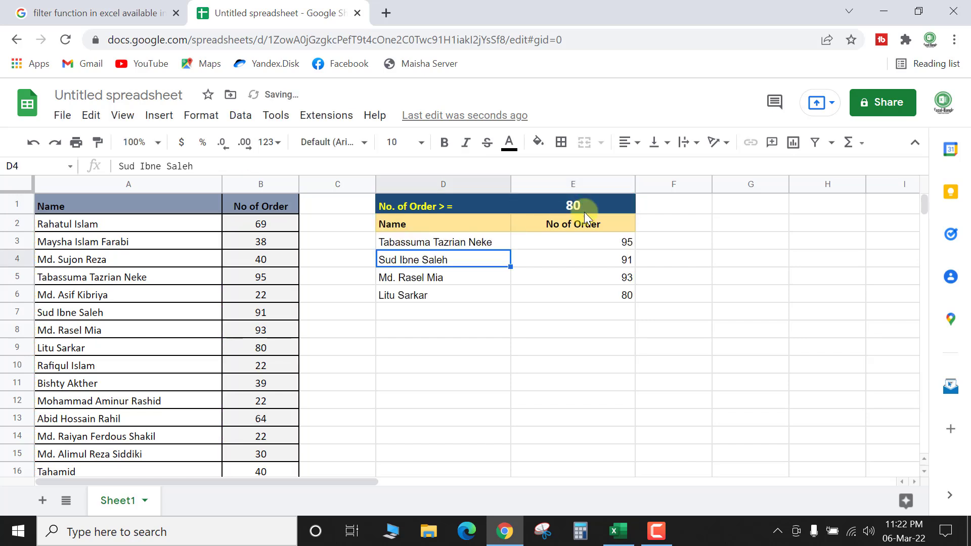
pyautogui.click(603, 202)
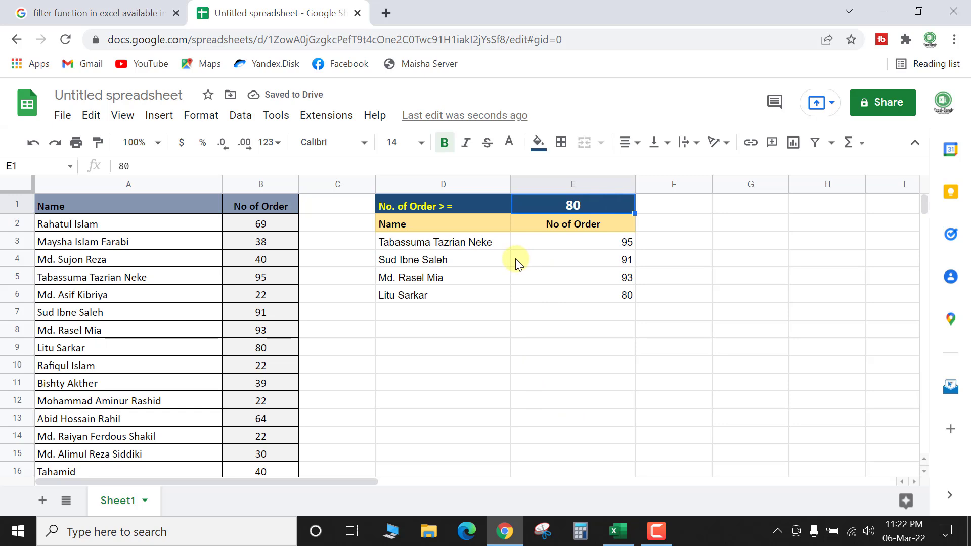
# Step: Copy the Sheets block D1:E6 and paste it into the Excel workbook at I3
pyautogui.moveTo(426, 208); pyautogui.dragTo(573, 289)
pyautogui.hotkey('ctrl', 'c')
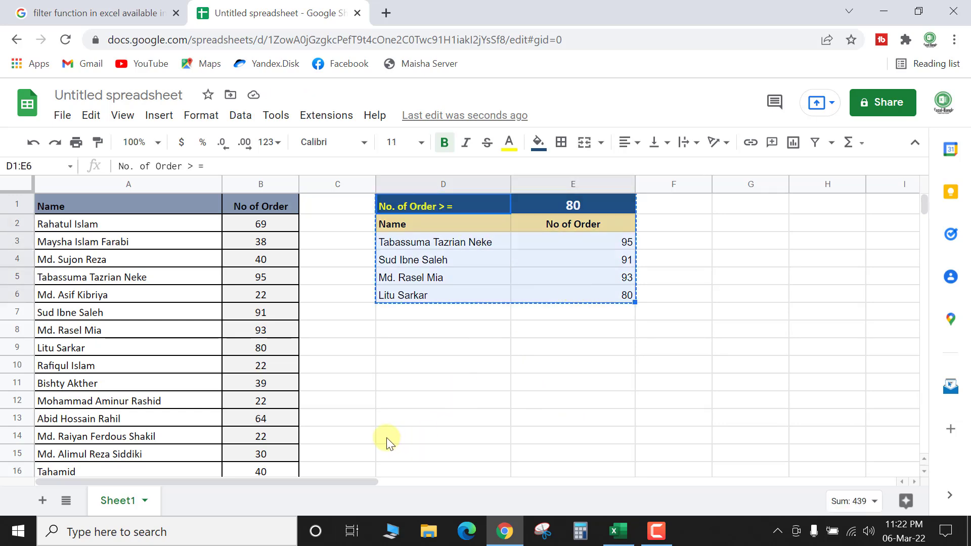
pyautogui.hotkey('alt', 'Tab')
pyautogui.click(685, 232)
pyautogui.click(662, 213)
pyautogui.hotkey('ctrl', 'v')
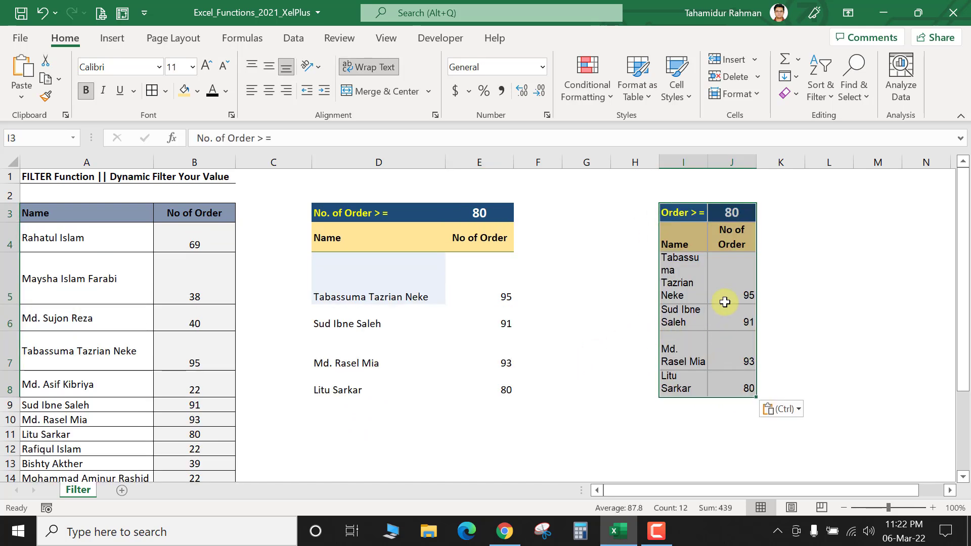
# Step: Widen Excel columns I and J and shorten rows 5–10 to a uniform height
pyautogui.click(721, 303)
pyautogui.moveTo(709, 162); pyautogui.dragTo(759, 171)
pyautogui.moveTo(819, 162); pyautogui.dragTo(877, 172)
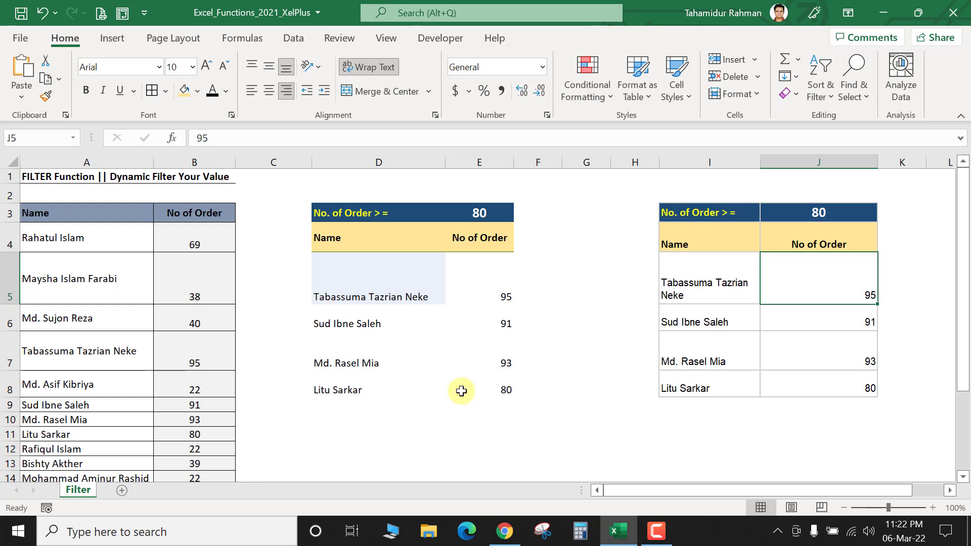
pyautogui.moveTo(11, 273); pyautogui.dragTo(10, 389)
pyautogui.click(730, 343)
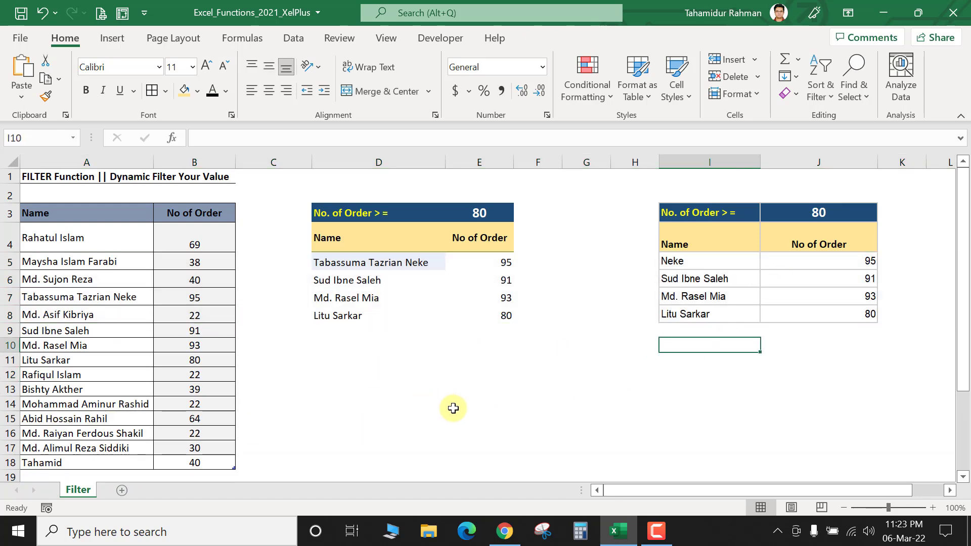
pyautogui.click(504, 536)
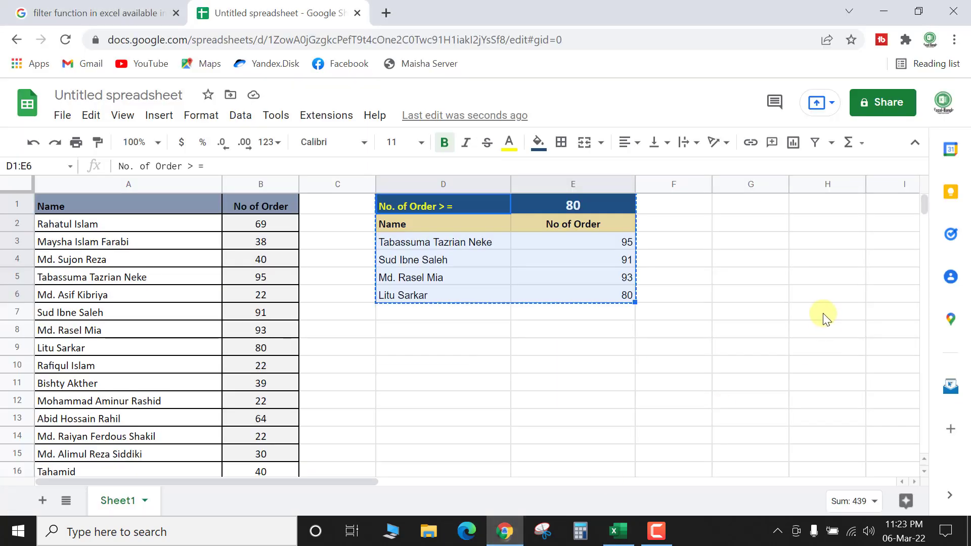